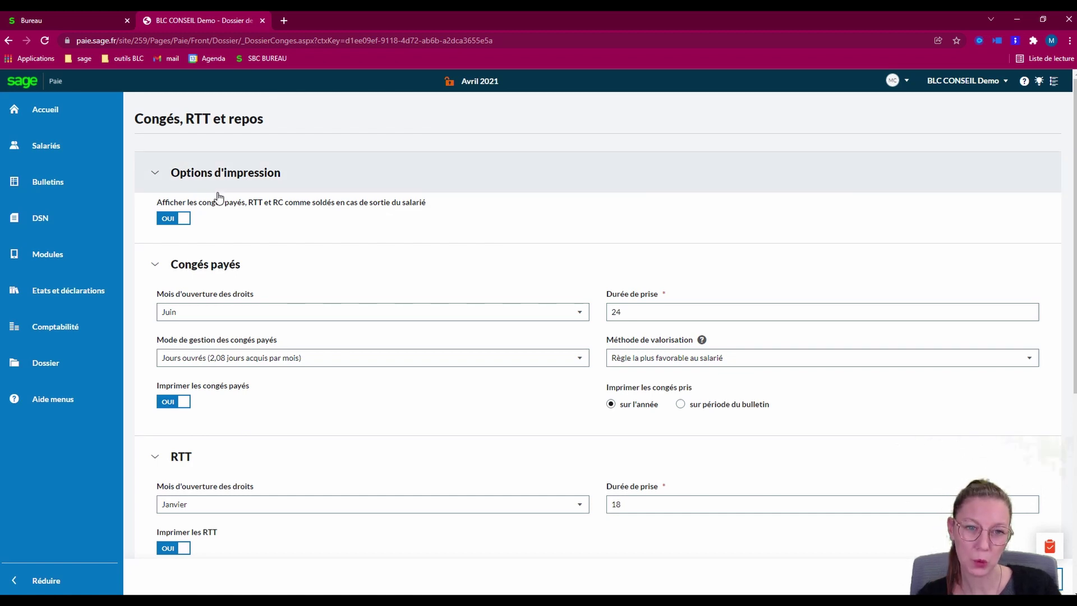
# Step: Review the company-level print options, paid-leave management mode and valuation method choices, RTT and compensatory rest settings
pyautogui.press('Tab')
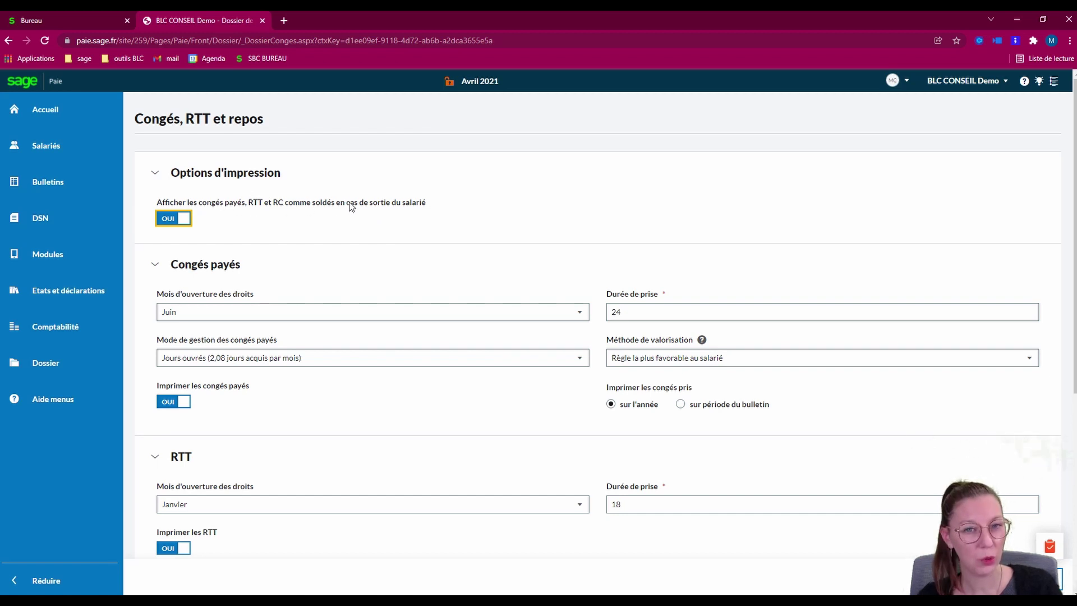
pyautogui.click(461, 200)
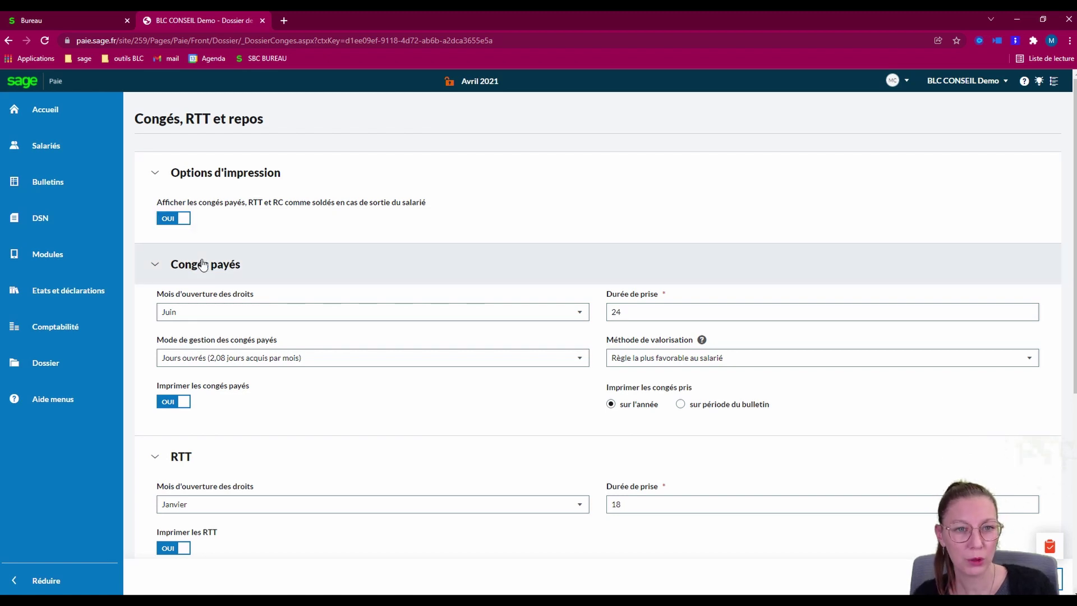
pyautogui.scroll(-1, 259, 267)
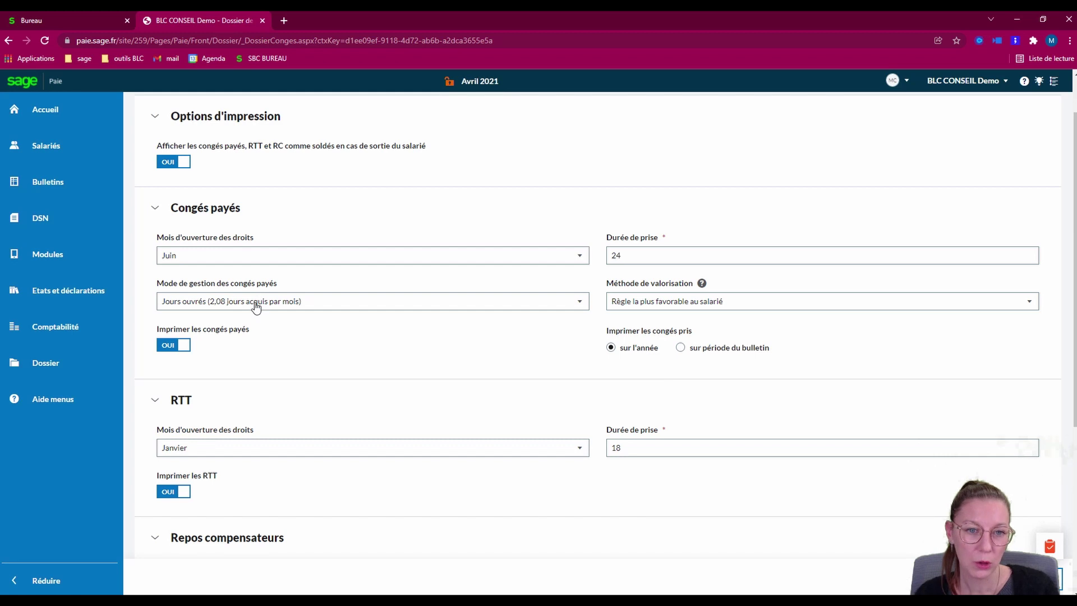
pyautogui.click(221, 303)
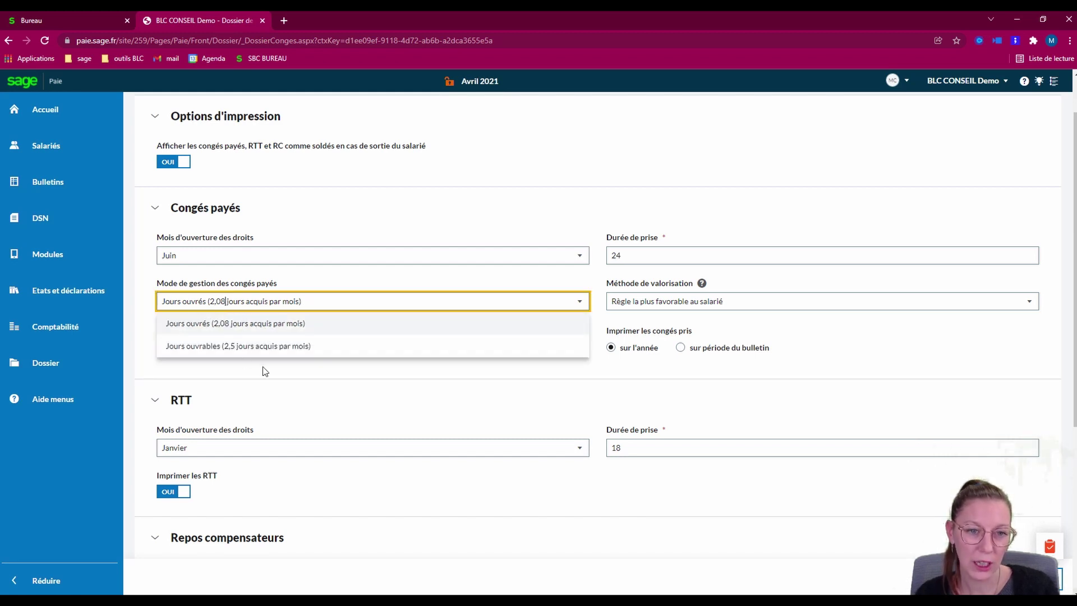
pyautogui.click(193, 361)
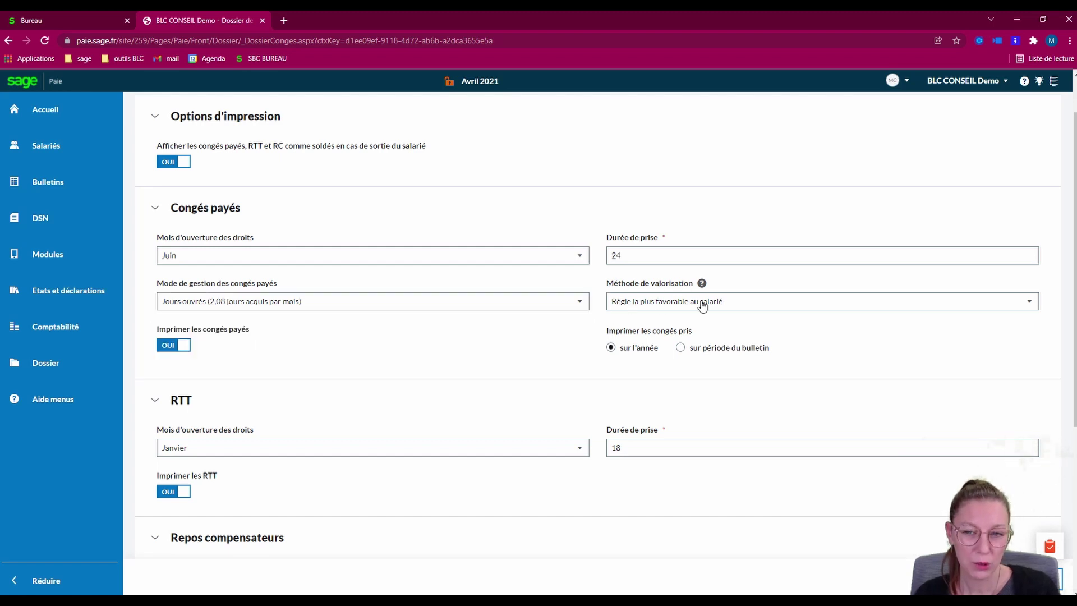
pyautogui.click(768, 306)
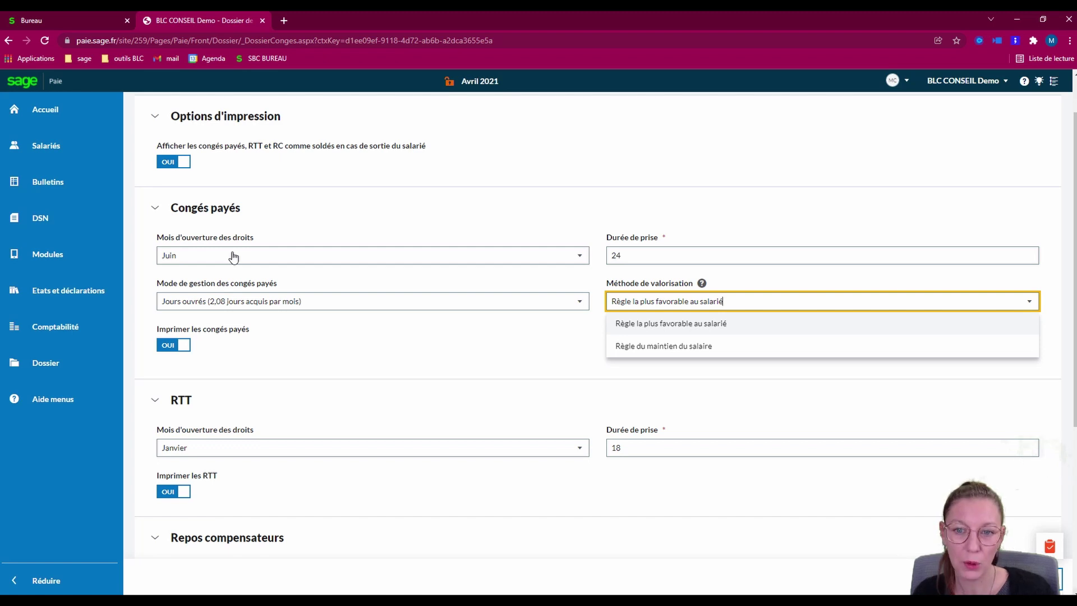
pyautogui.click(529, 317)
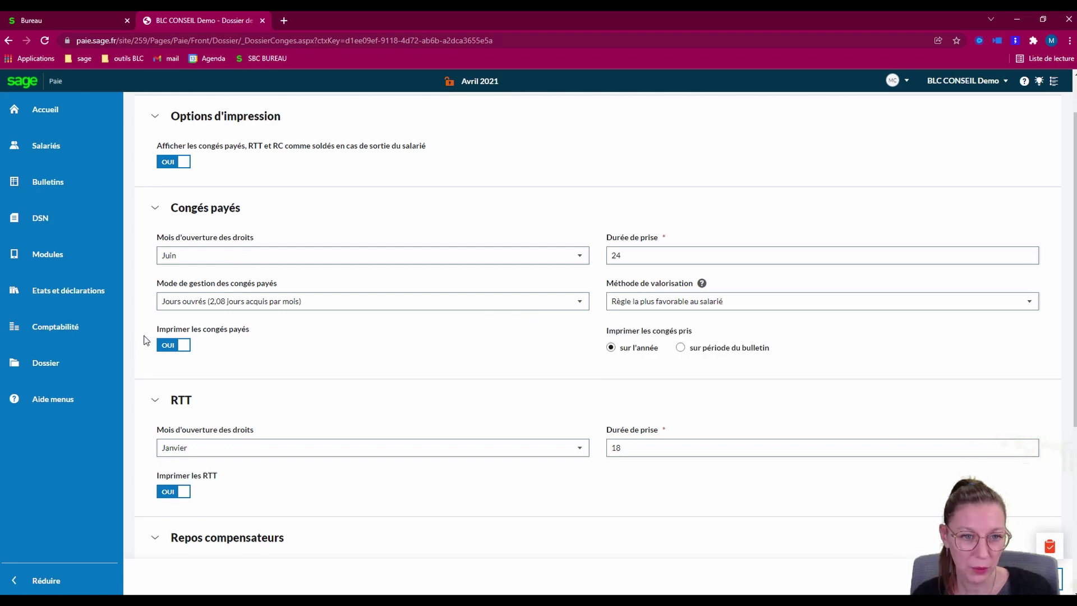
pyautogui.click(189, 346)
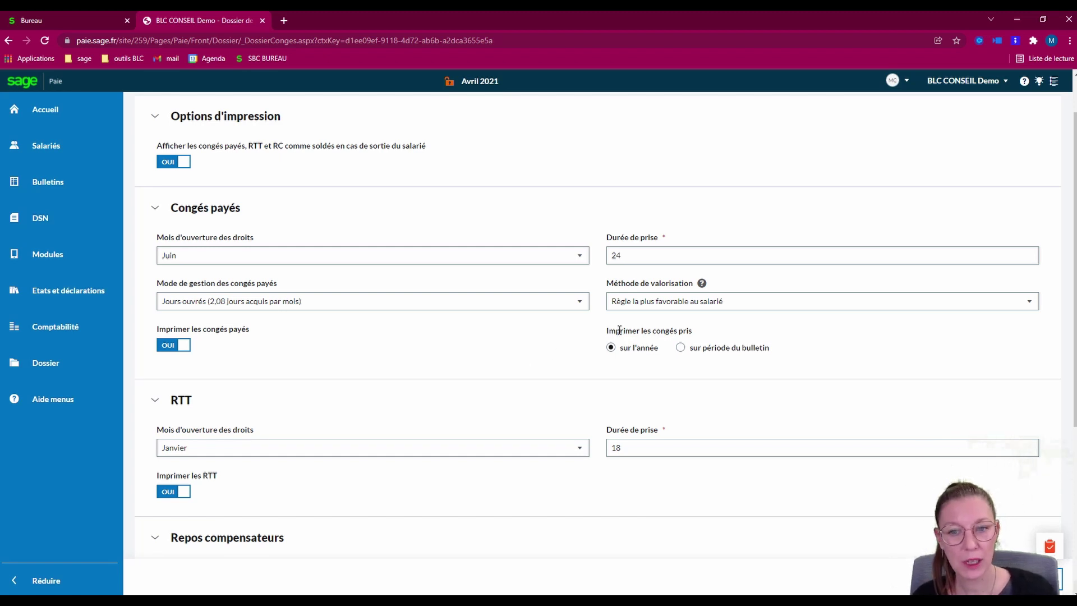
pyautogui.click(637, 354)
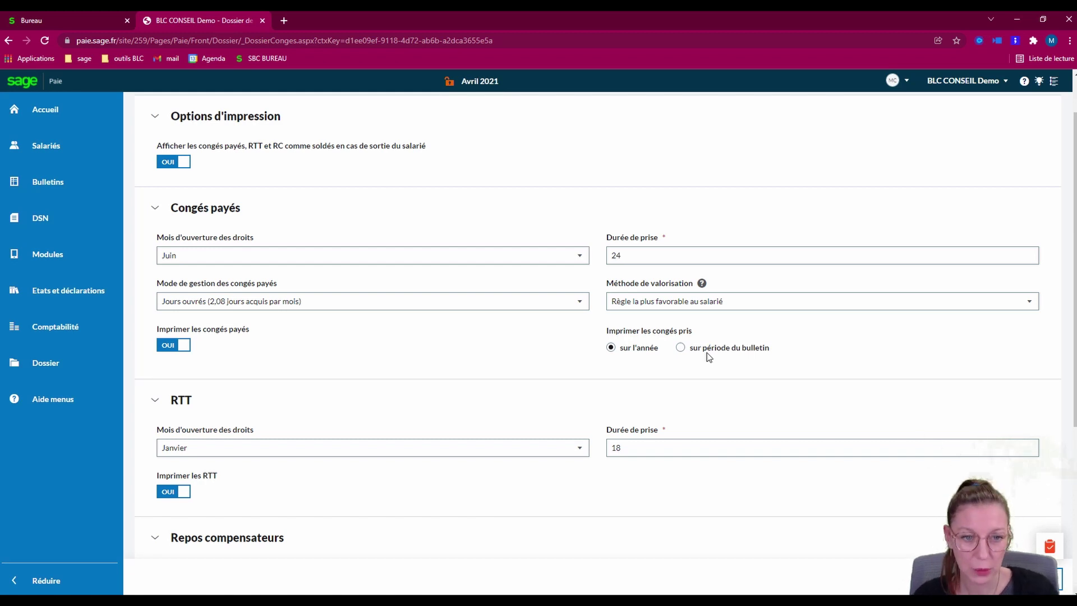
pyautogui.scroll(-1, 216, 344)
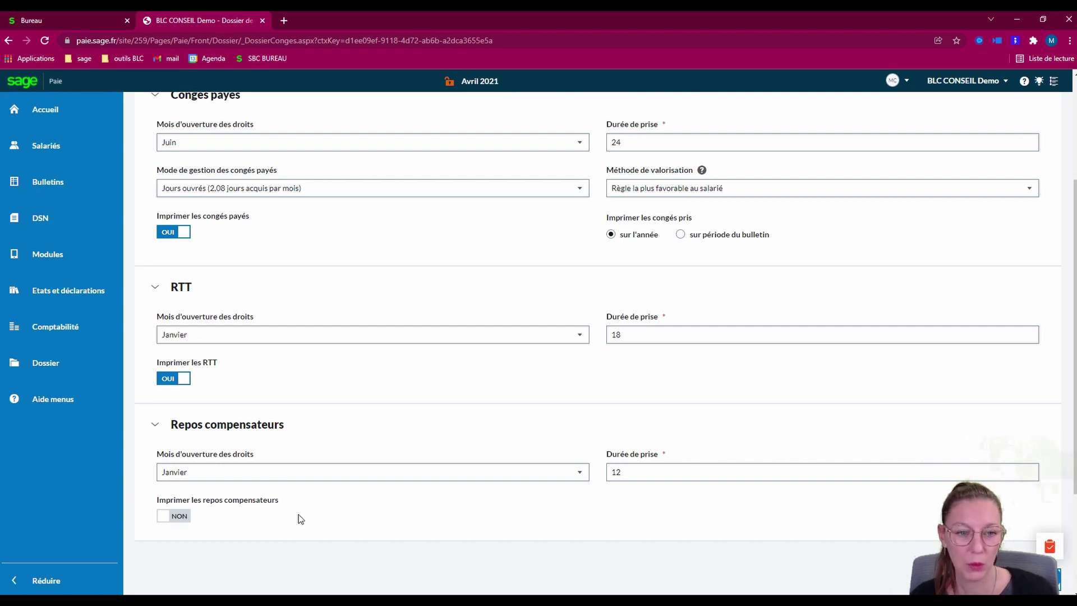
pyautogui.scroll(2, 533, 527)
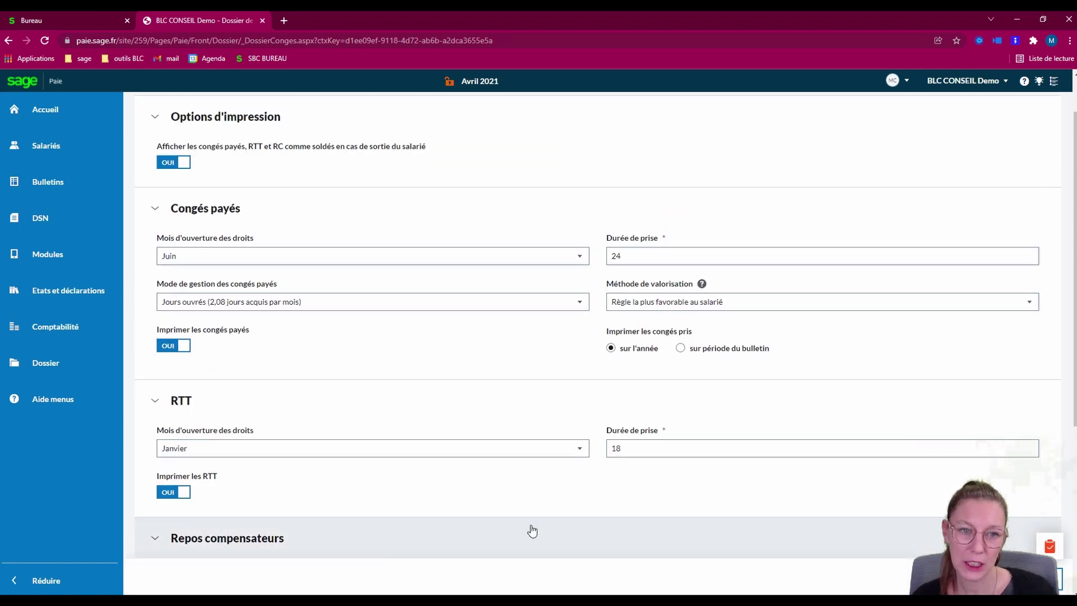
pyautogui.scroll(1, 531, 527)
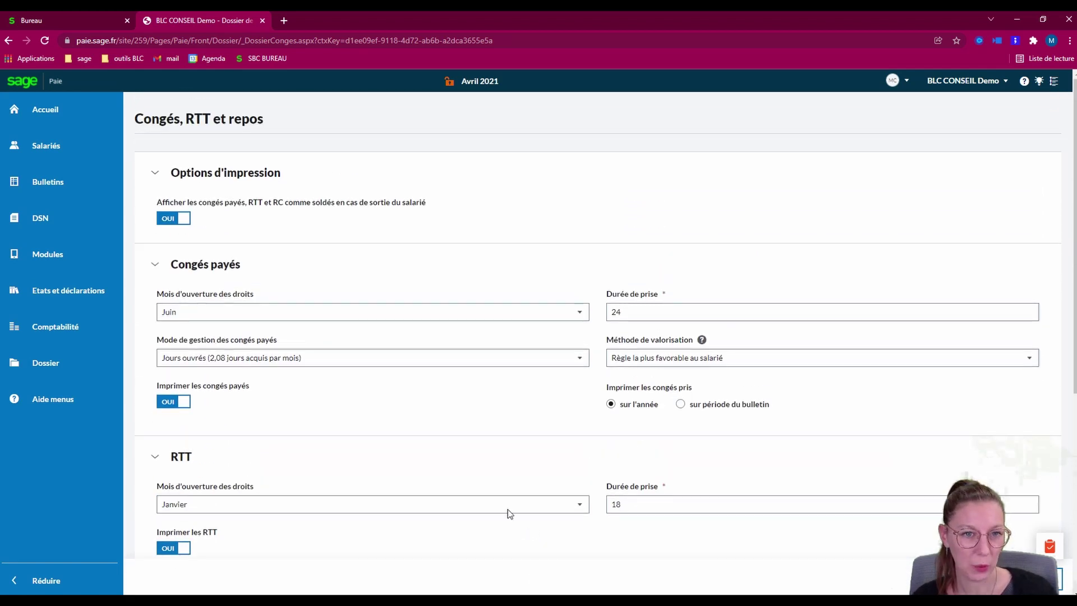
# Step: Open the leave settings at establishment level for BLC DEMO Etab 2
pyautogui.click(69, 365)
pyautogui.click(233, 148)
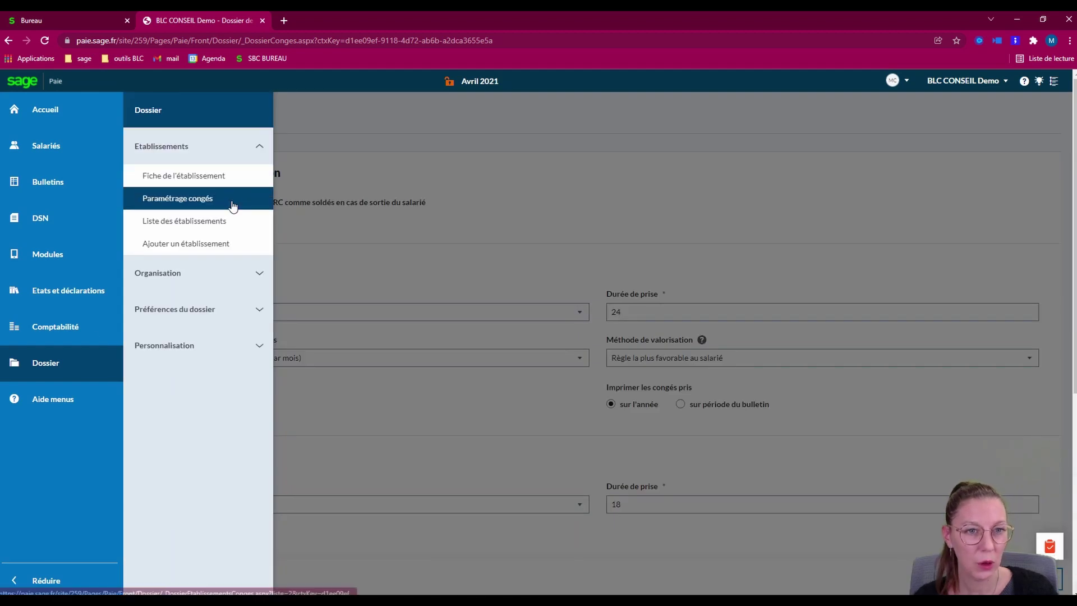
pyautogui.click(231, 201)
pyautogui.click(424, 162)
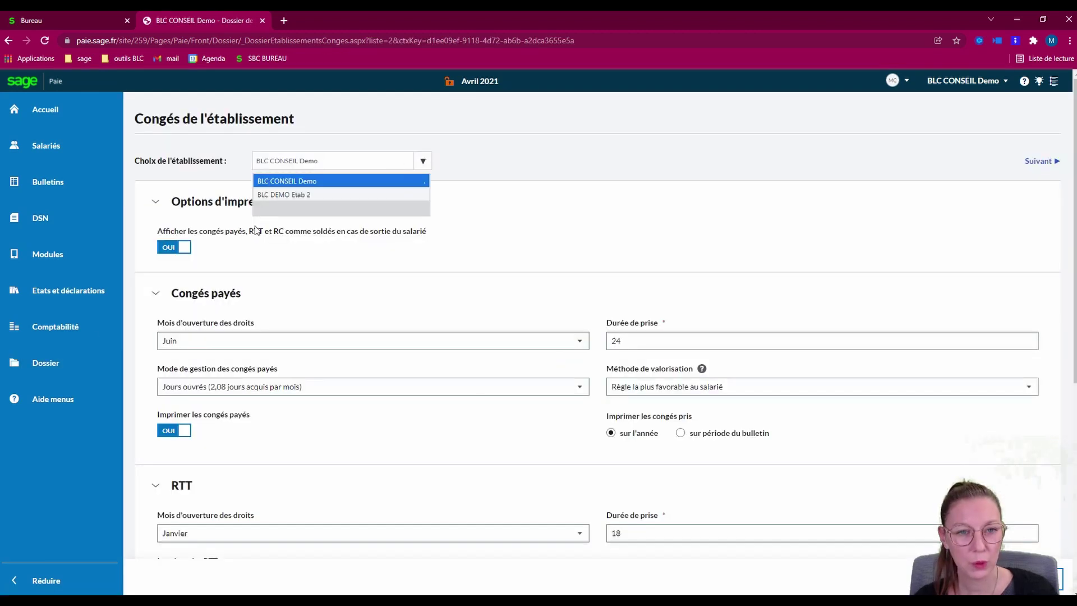
pyautogui.click(293, 194)
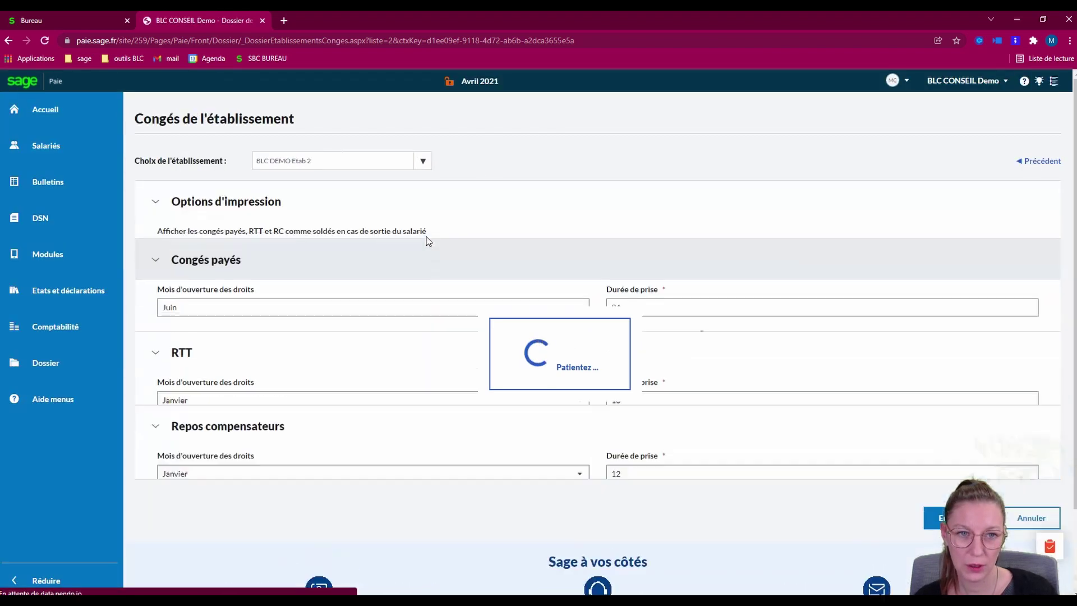
# Step: Enable "Imprimer les repos compensateurs" for BLC DEMO Etab 2 and save the establishment's leave settings
pyautogui.scroll(-5, 662, 201)
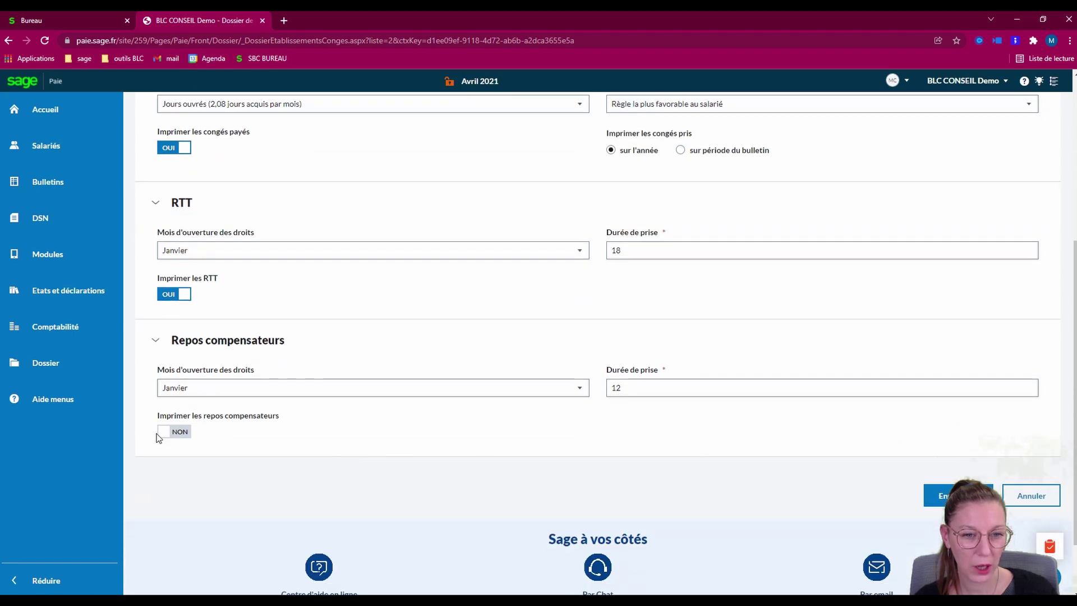
pyautogui.click(164, 432)
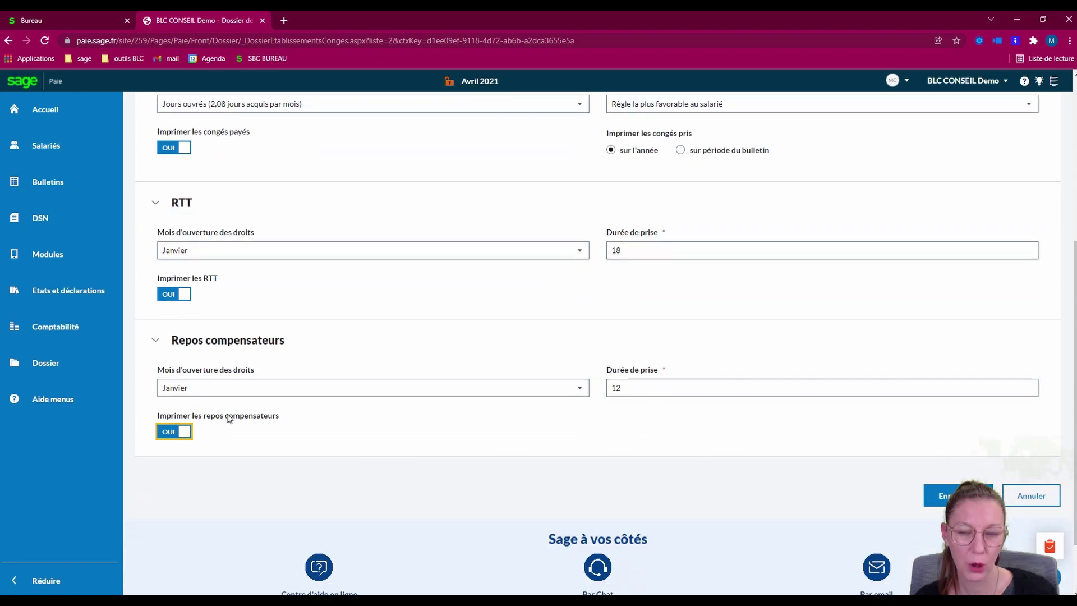
pyautogui.click(943, 496)
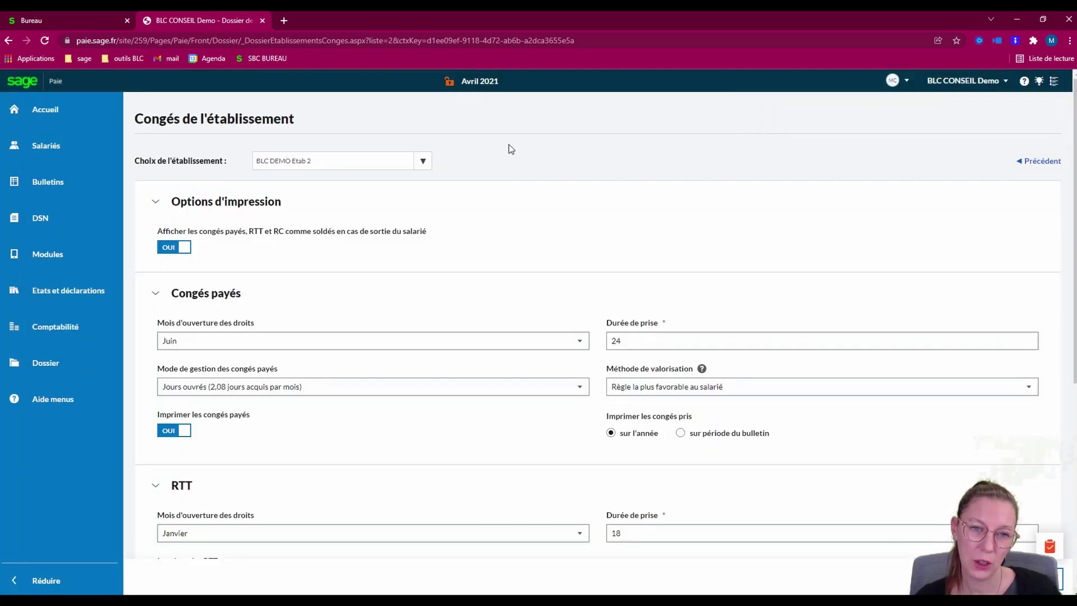
# Step: Open the employee record's payroll parameters and examine the prior paid-leave entries for N-1 and N
pyautogui.click(43, 149)
pyautogui.click(197, 139)
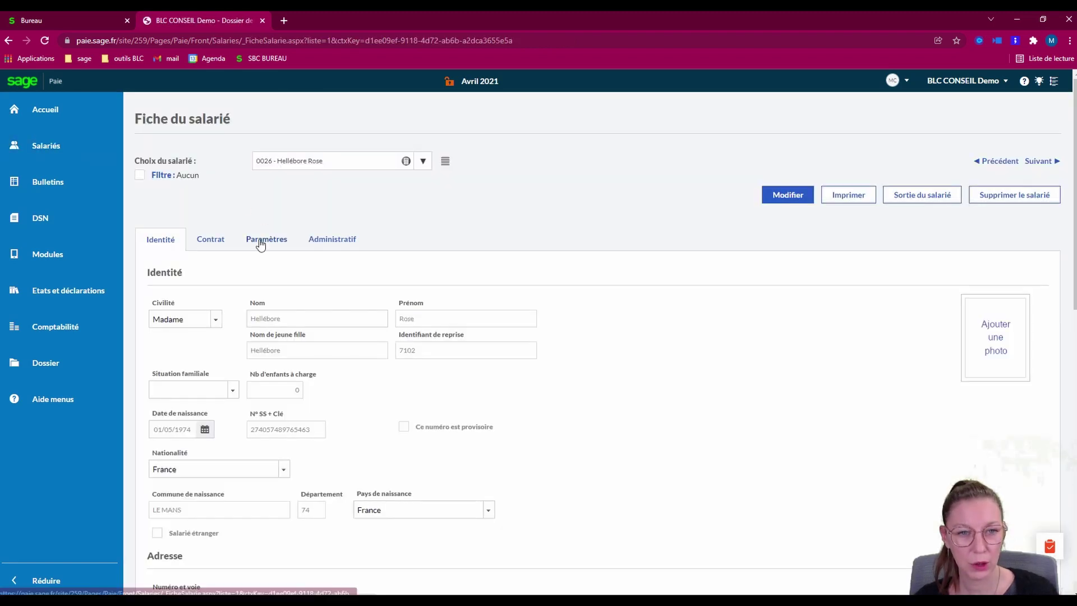
pyautogui.click(262, 242)
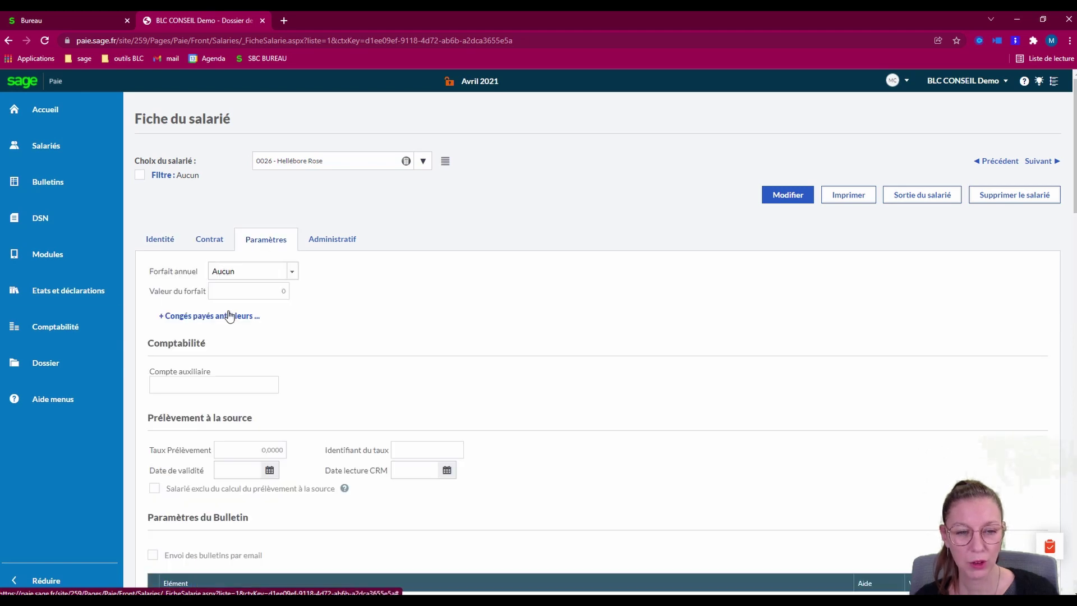
pyautogui.click(213, 317)
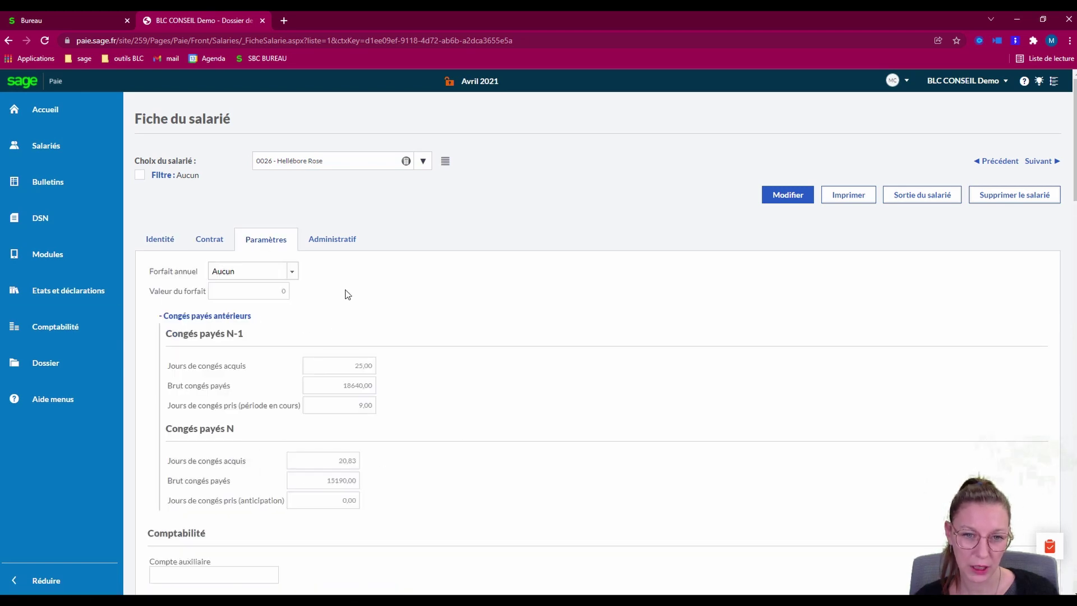
pyautogui.scroll(-3, 366, 293)
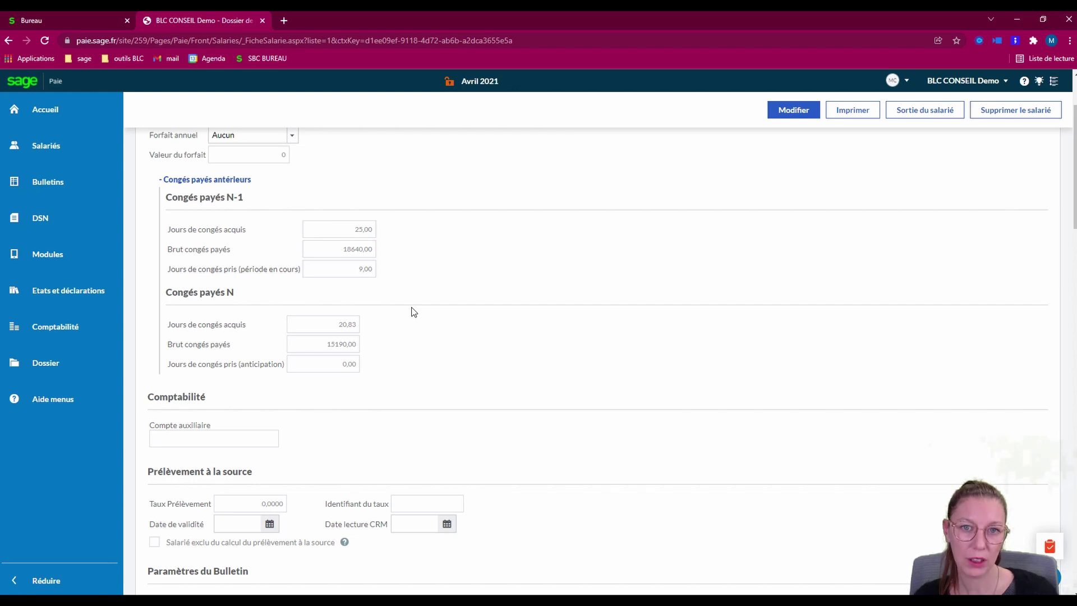
pyautogui.scroll(3, 414, 312)
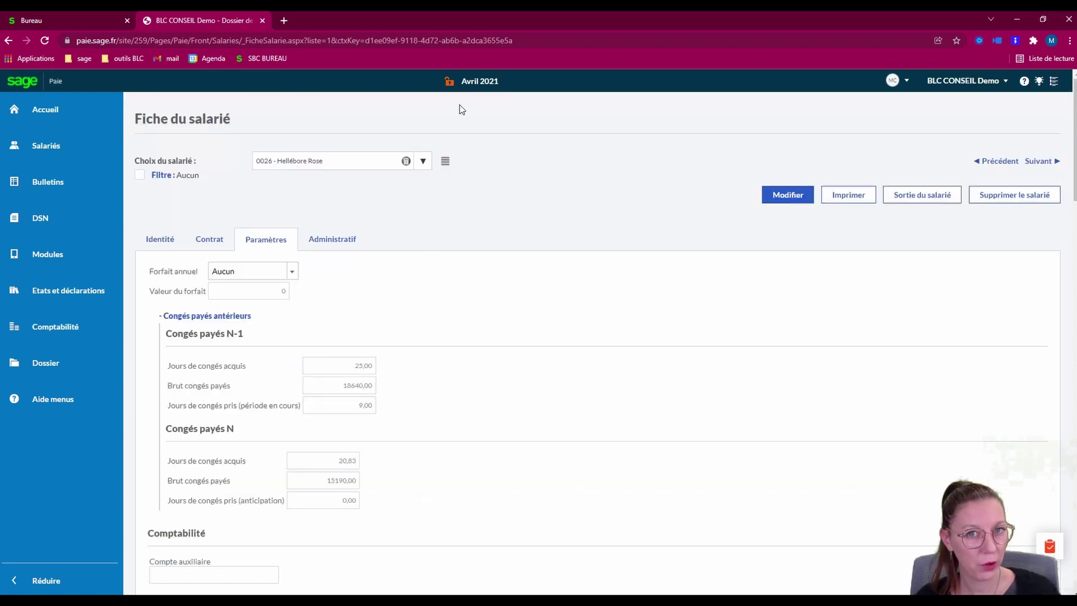
# Step: Open the employee's April 2021 payslip and check the acquired leave for year N in the balances table
pyautogui.click(84, 191)
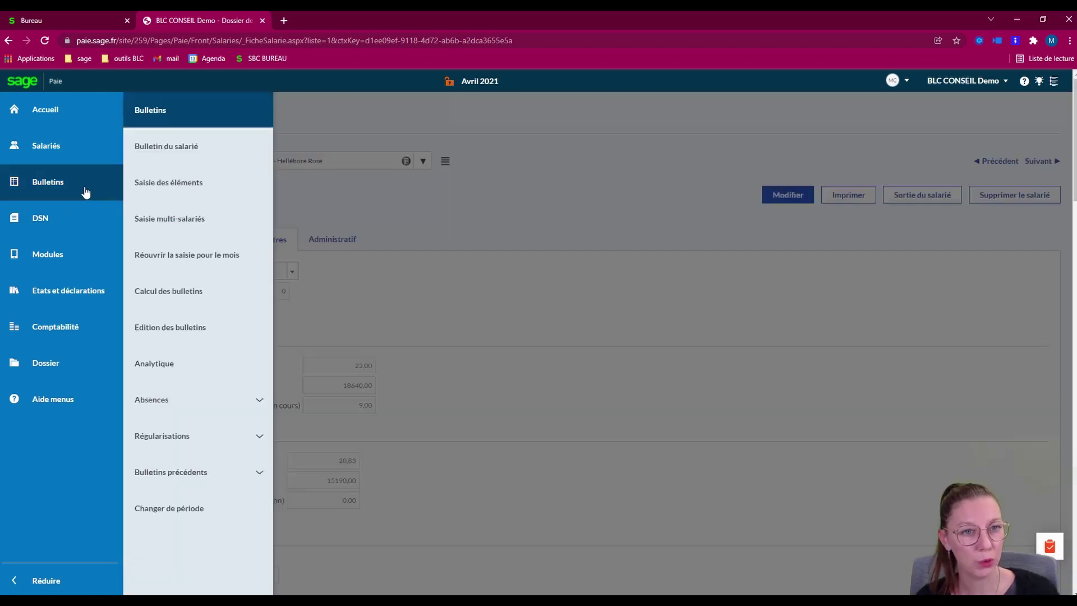
pyautogui.click(197, 167)
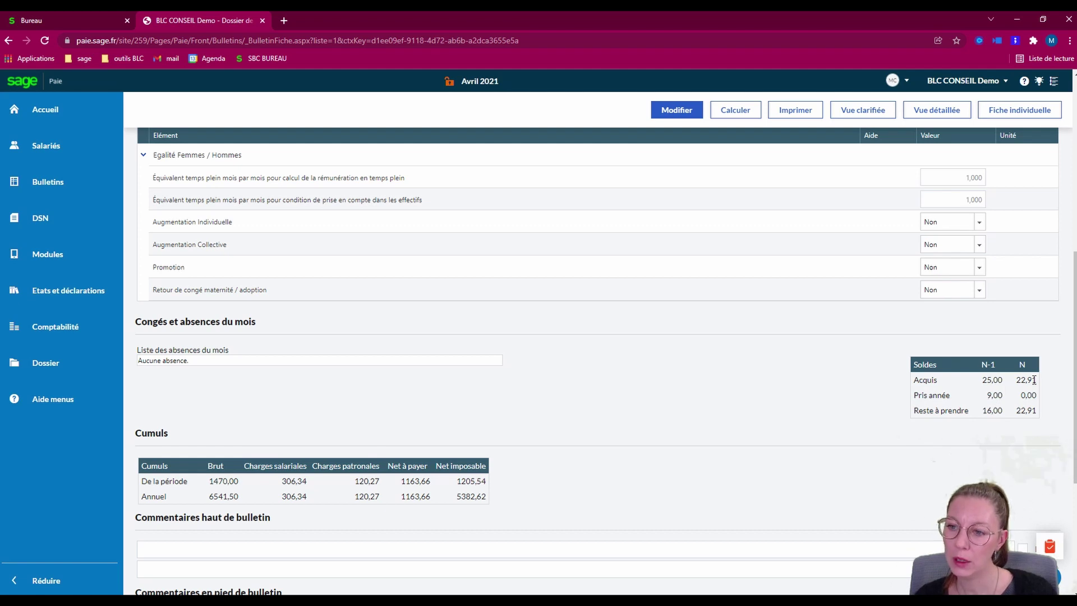
pyautogui.moveTo(1016, 380); pyautogui.dragTo(1038, 381)
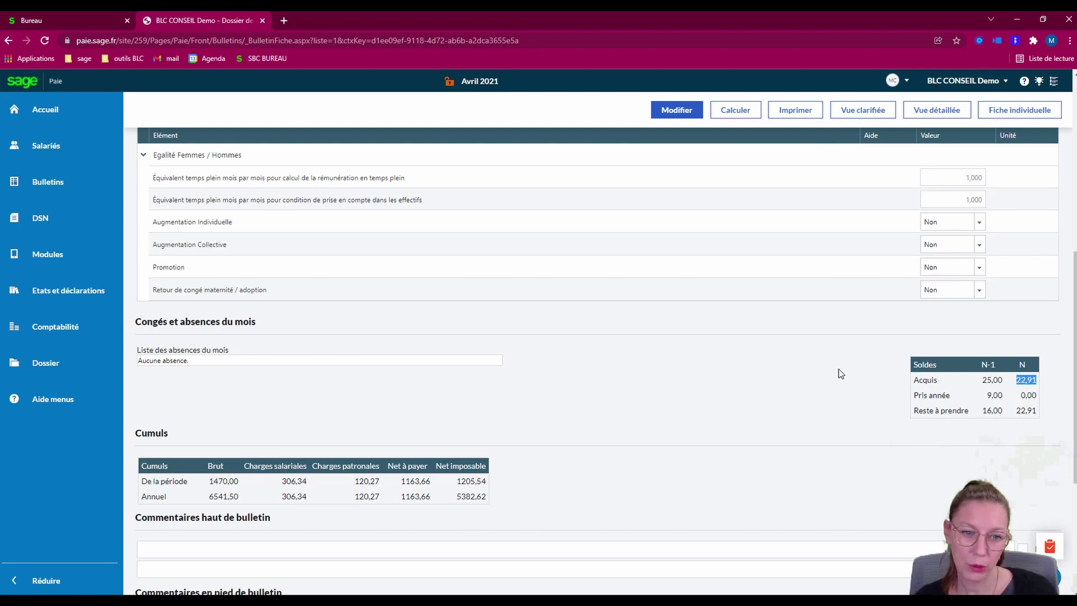
pyautogui.scroll(-3, 841, 372)
pyautogui.scroll(4, 839, 365)
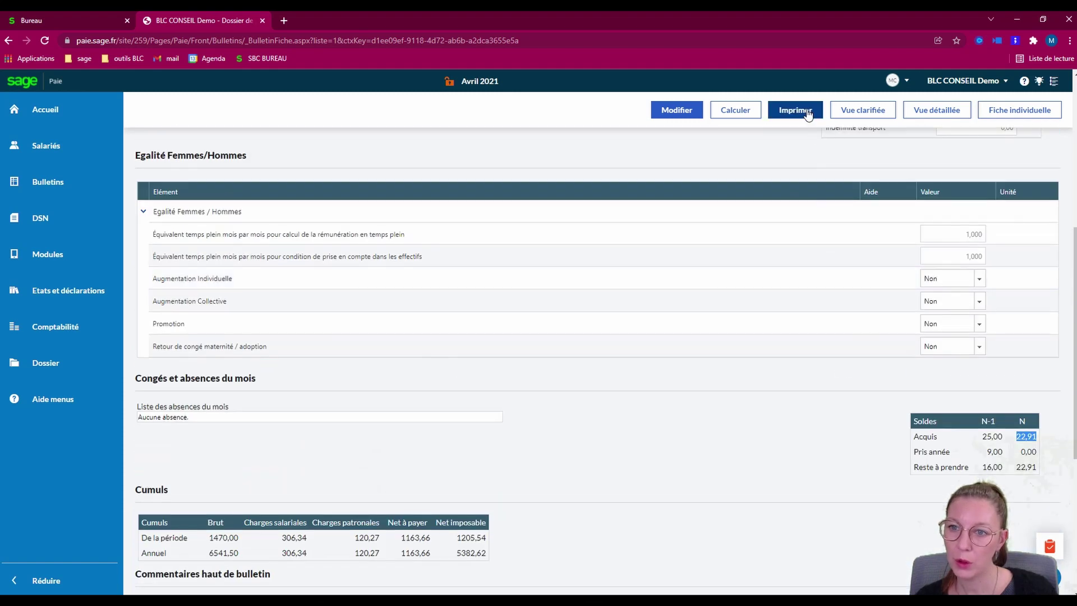
# Step: Generate the printable payslip, examine its paid-leave and RTT counters, and close the document
pyautogui.click(796, 111)
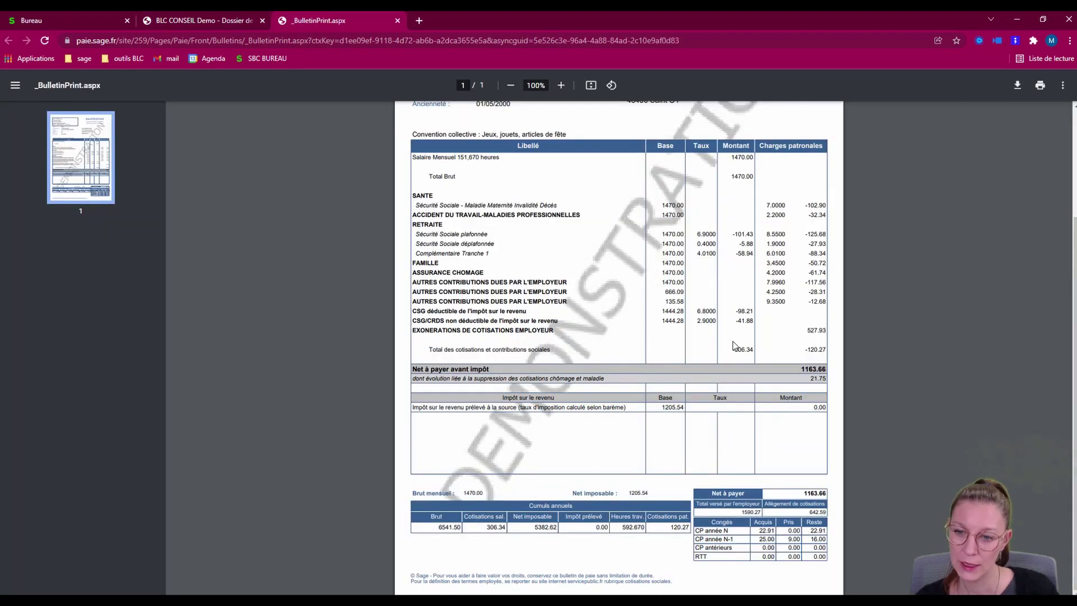
pyautogui.moveTo(696, 529)
pyautogui.mouseDown()
pyautogui.moveTo(824, 546)
pyautogui.moveTo(729, 547)
pyautogui.moveTo(700, 532)
pyautogui.mouseUp()
pyautogui.click(702, 533)
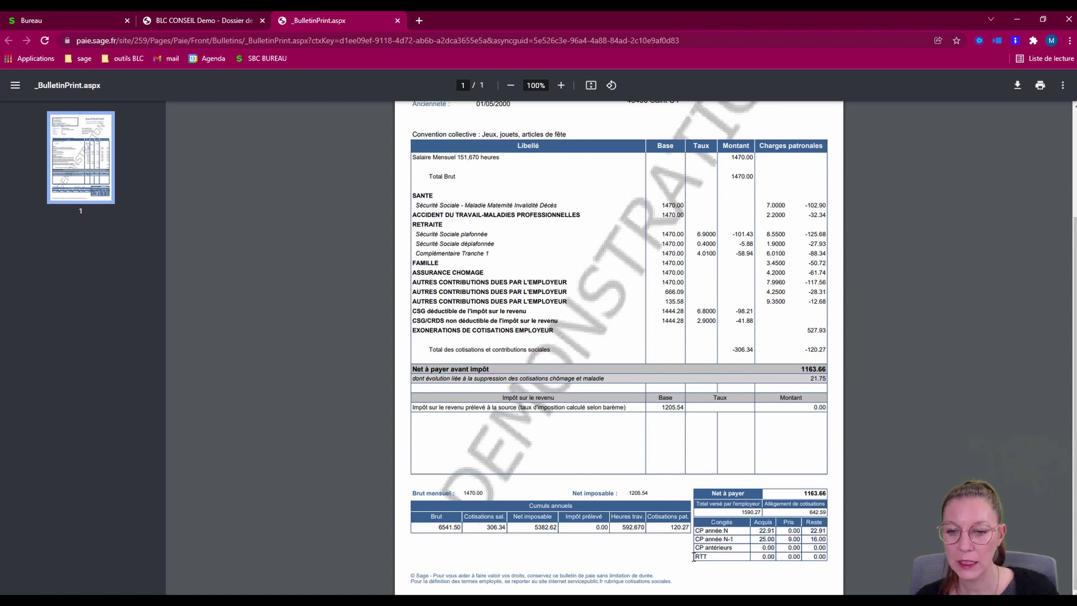
pyautogui.moveTo(694, 557); pyautogui.dragTo(825, 557)
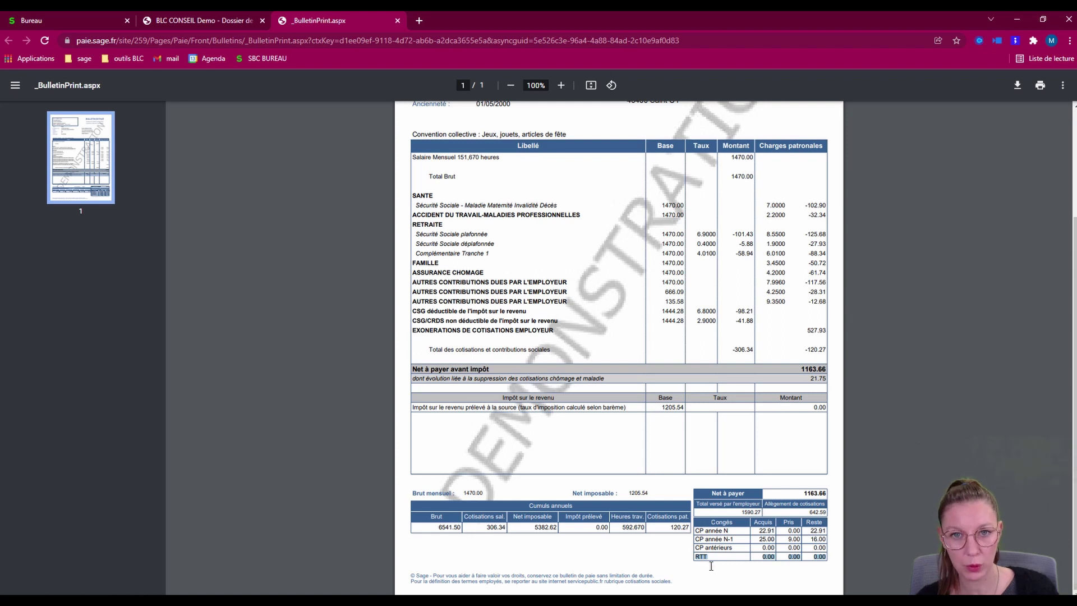
pyautogui.scroll(3, 712, 564)
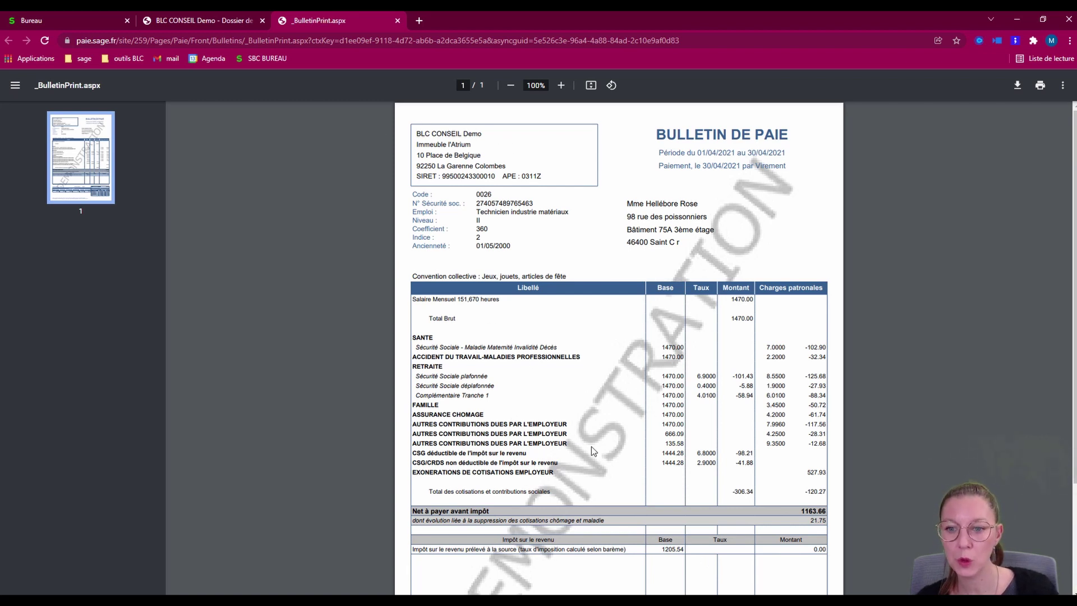
pyautogui.scroll(-3, 593, 451)
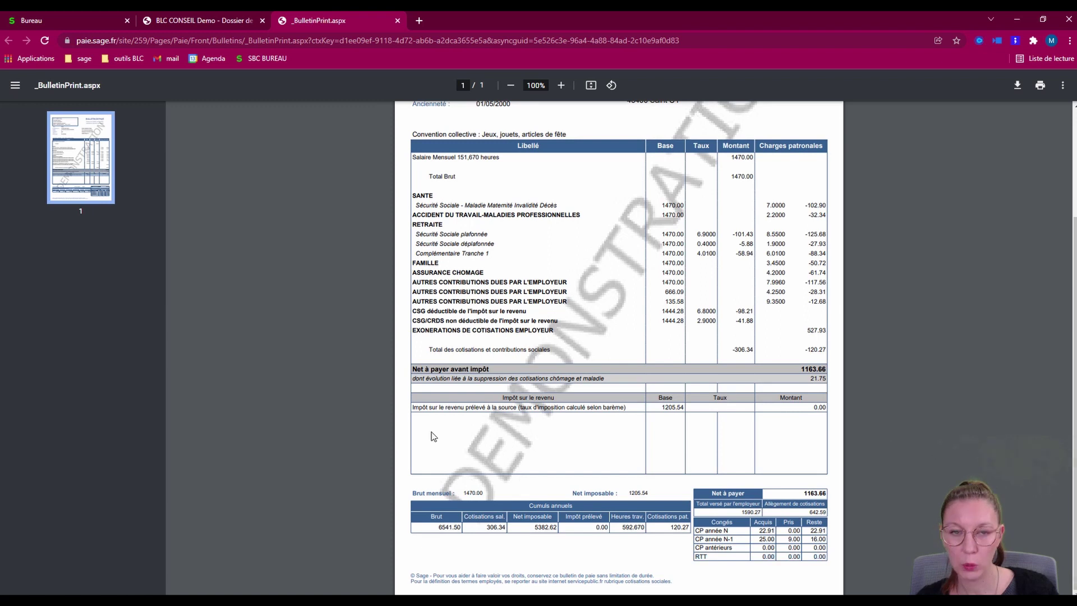
pyautogui.click(398, 21)
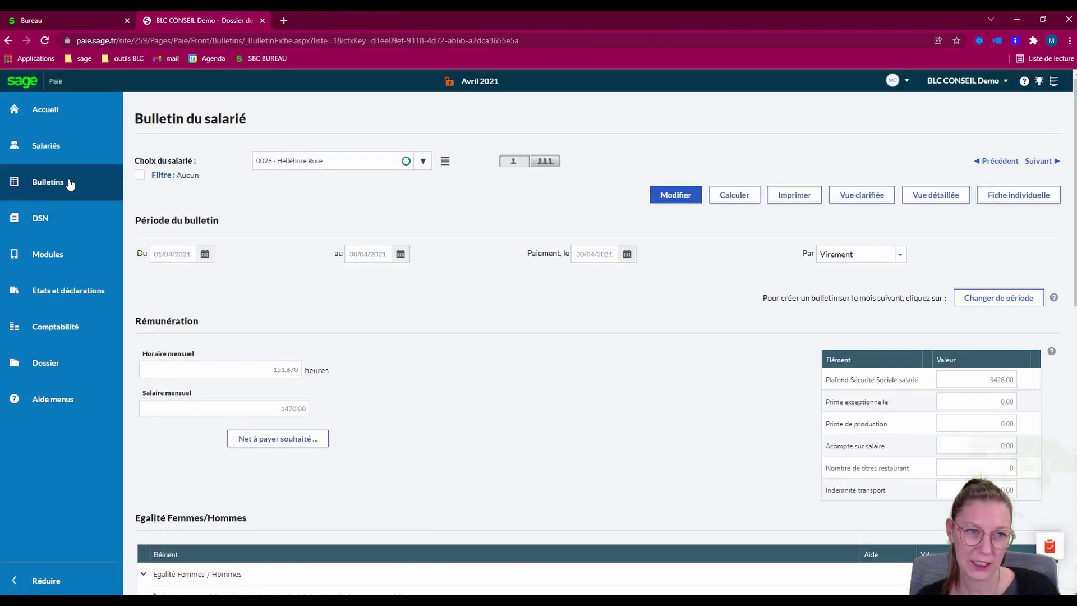
# Step: Open the April payroll element entry (Saisie des éléments) and examine the acquired days and proration under Congés payés
pyautogui.click(60, 194)
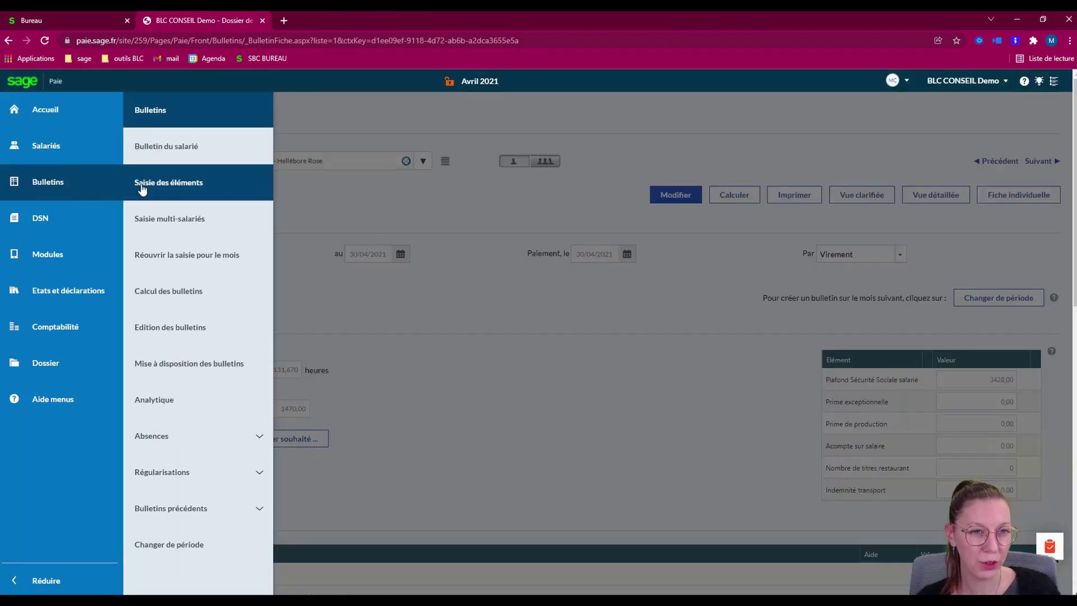
pyautogui.click(201, 184)
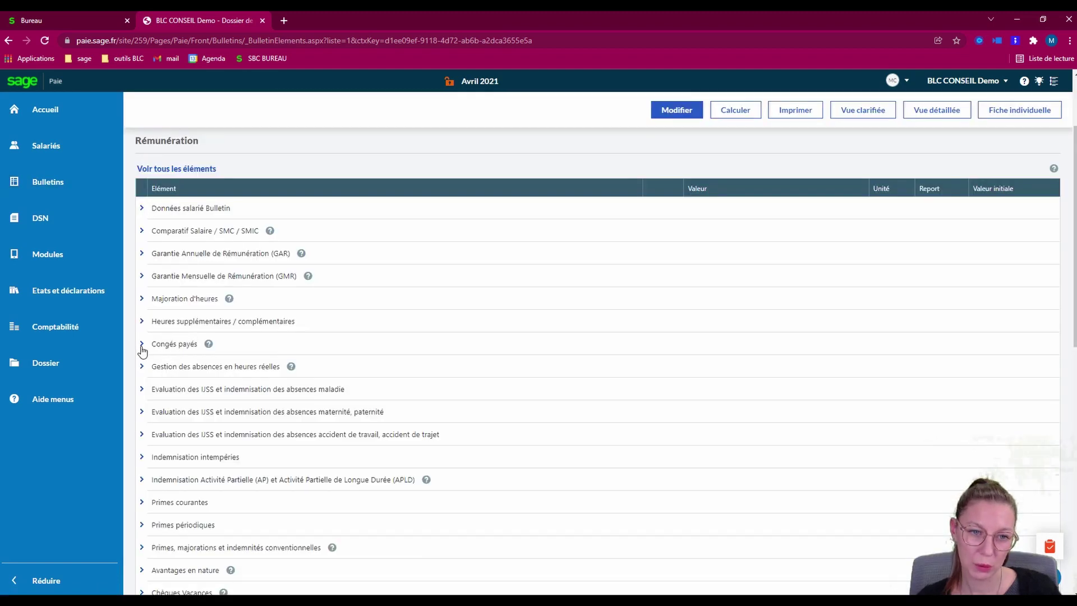
pyautogui.click(142, 346)
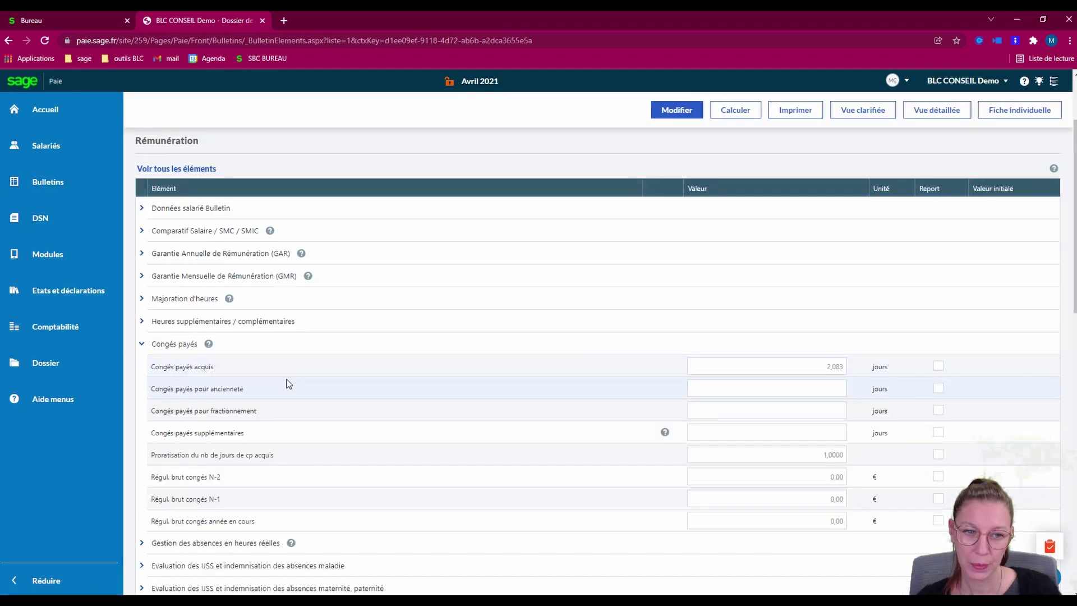
pyautogui.scroll(-1, 289, 384)
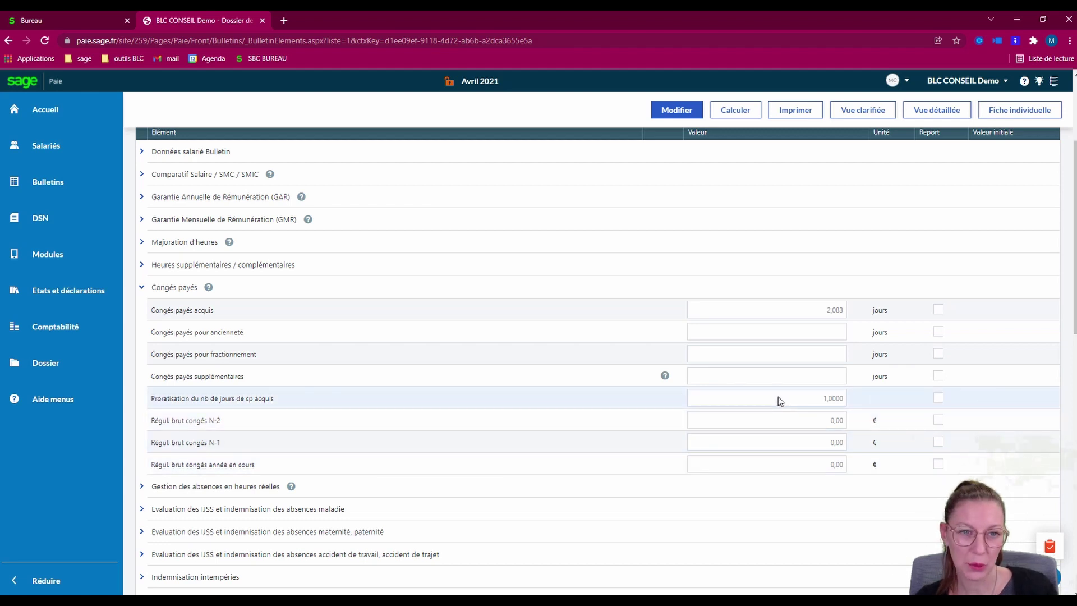
# Step: Switch to the employee whose pay period starts on 12/04/2021 and examine the period dates and paid-leave proration
pyautogui.scroll(4, 774, 412)
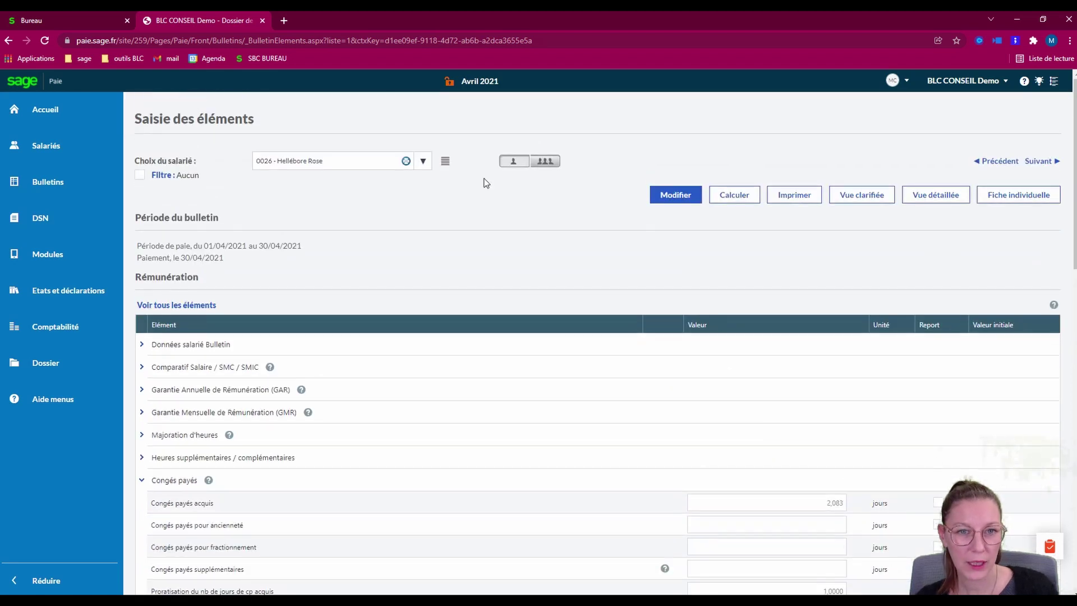
pyautogui.click(422, 161)
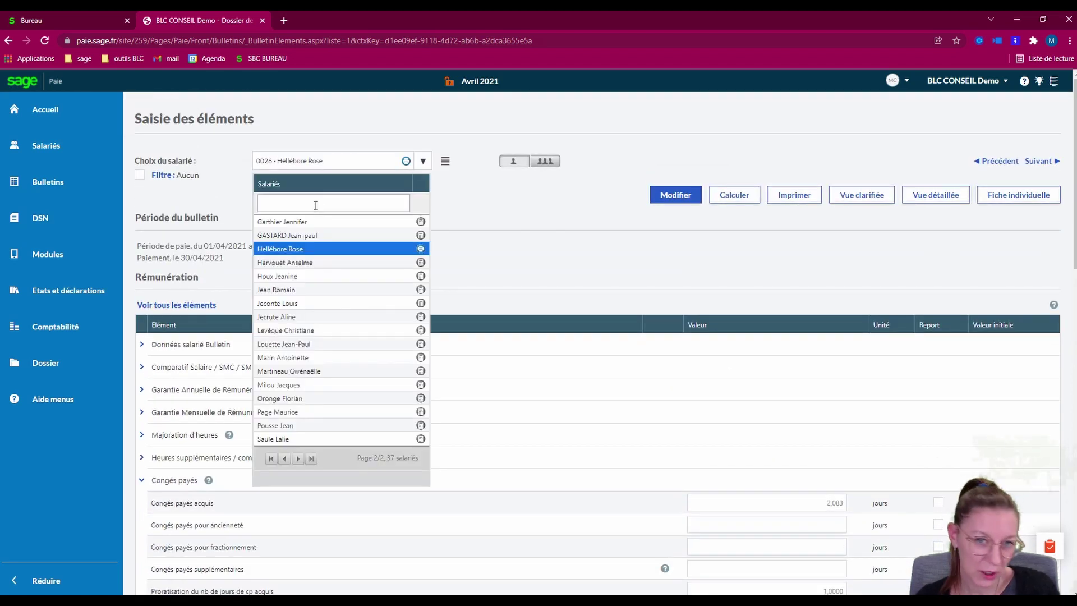
pyautogui.click(342, 239)
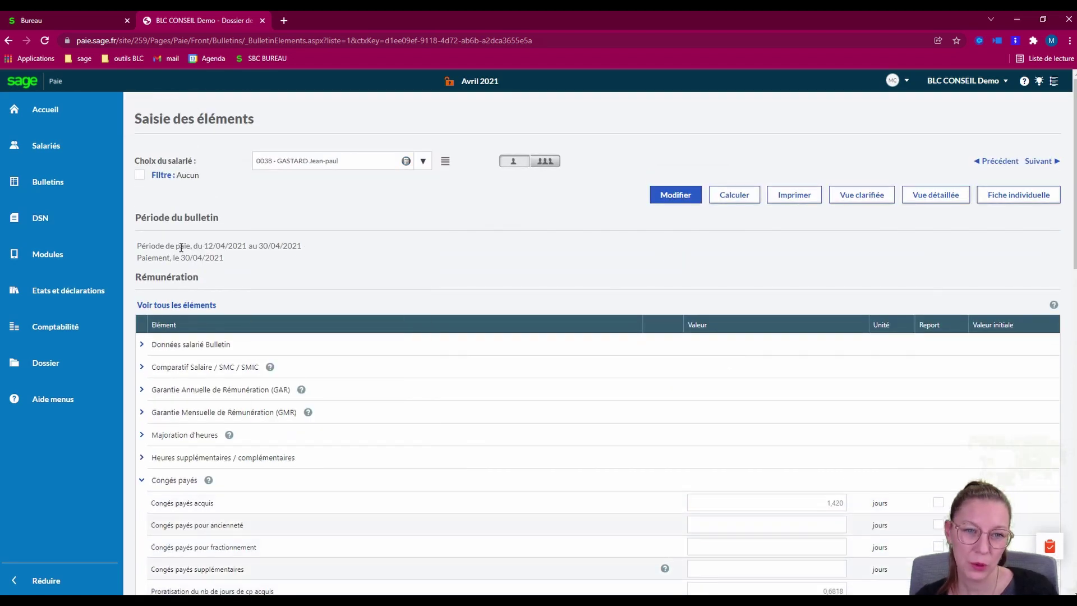
pyautogui.moveTo(187, 247); pyautogui.dragTo(274, 247)
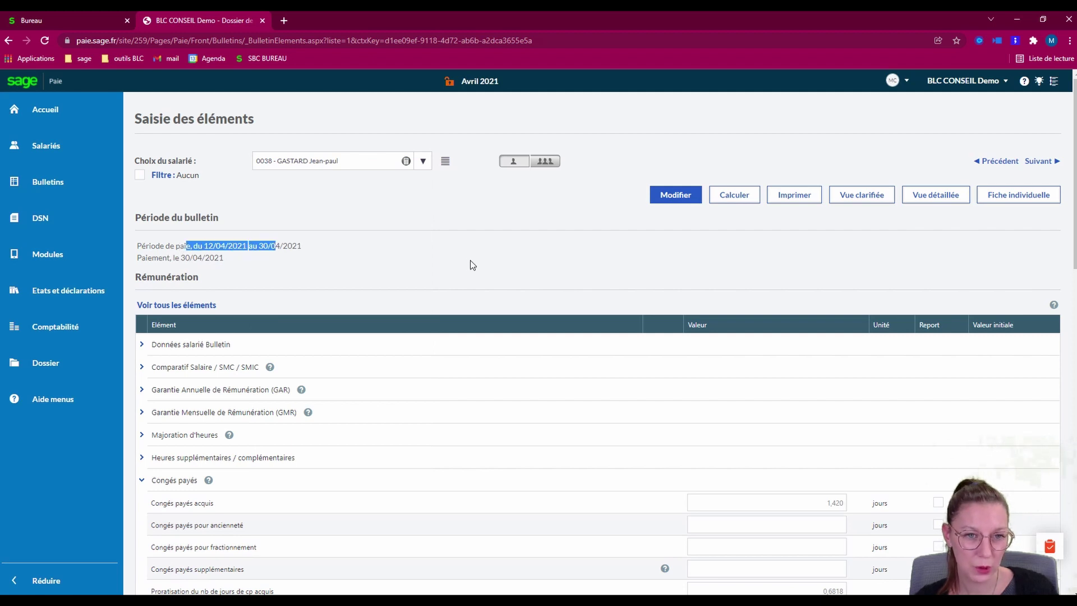
pyautogui.scroll(-3, 473, 265)
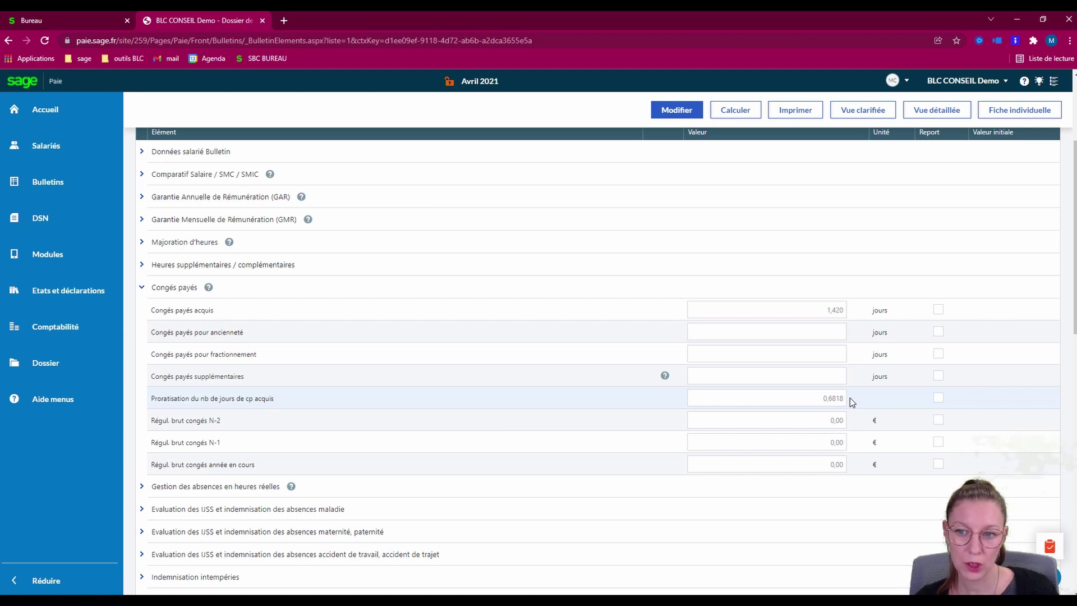
# Step: Check the Jours travaillés in the company's general parameters, and return to the employee's payroll element entry
pyautogui.click(83, 375)
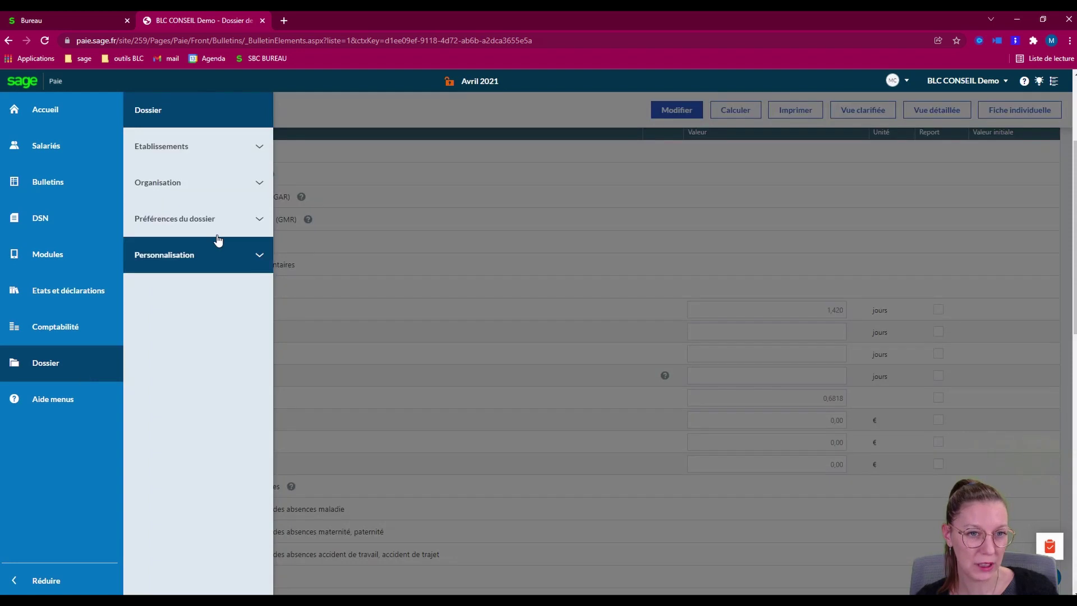
pyautogui.click(244, 230)
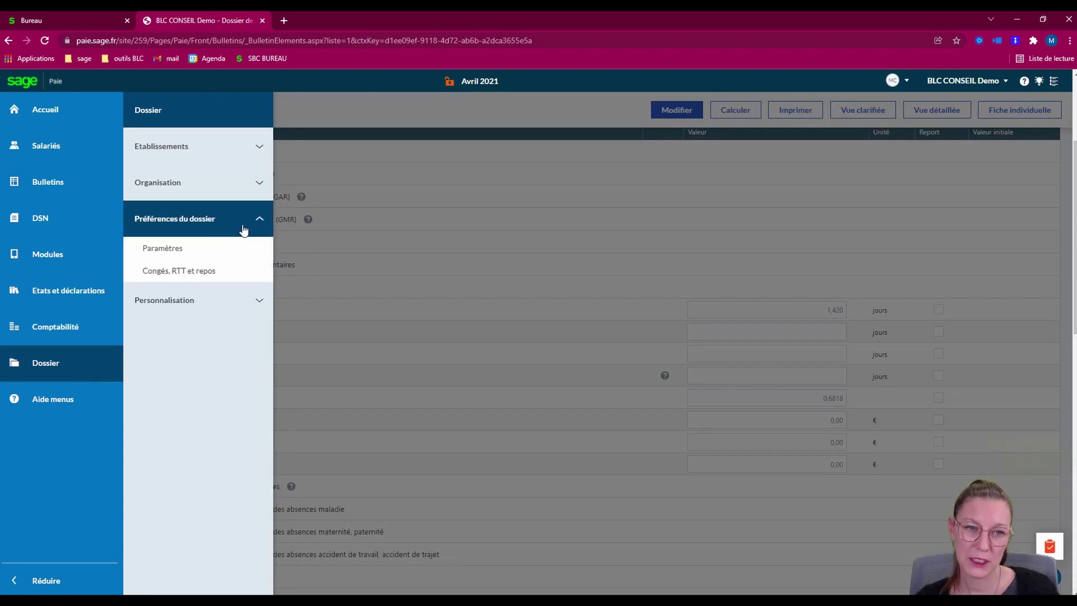
pyautogui.click(221, 248)
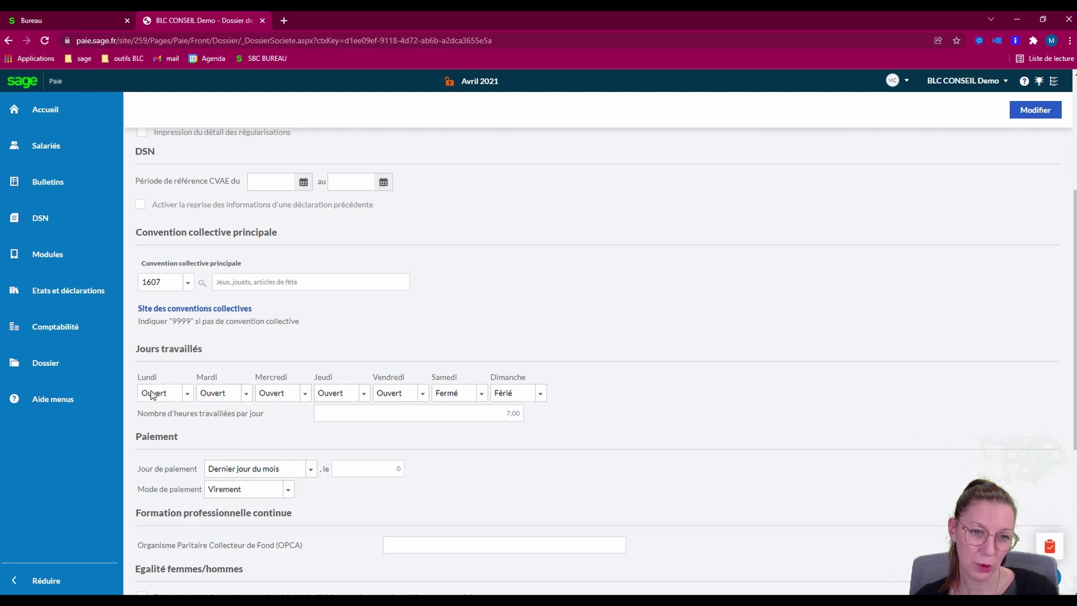
pyautogui.click(77, 150)
pyautogui.click(49, 182)
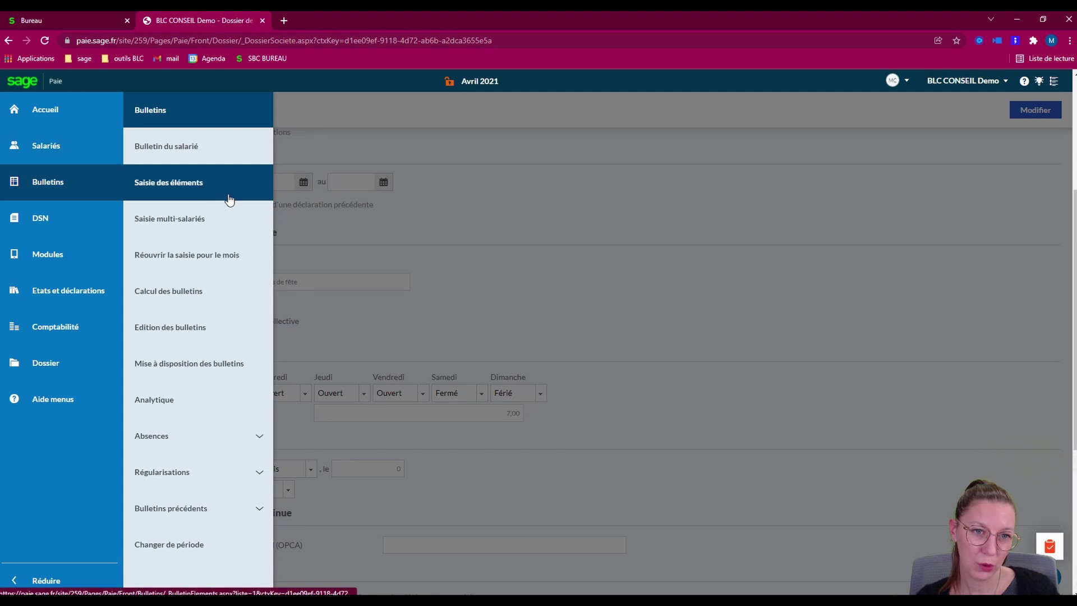
pyautogui.click(229, 195)
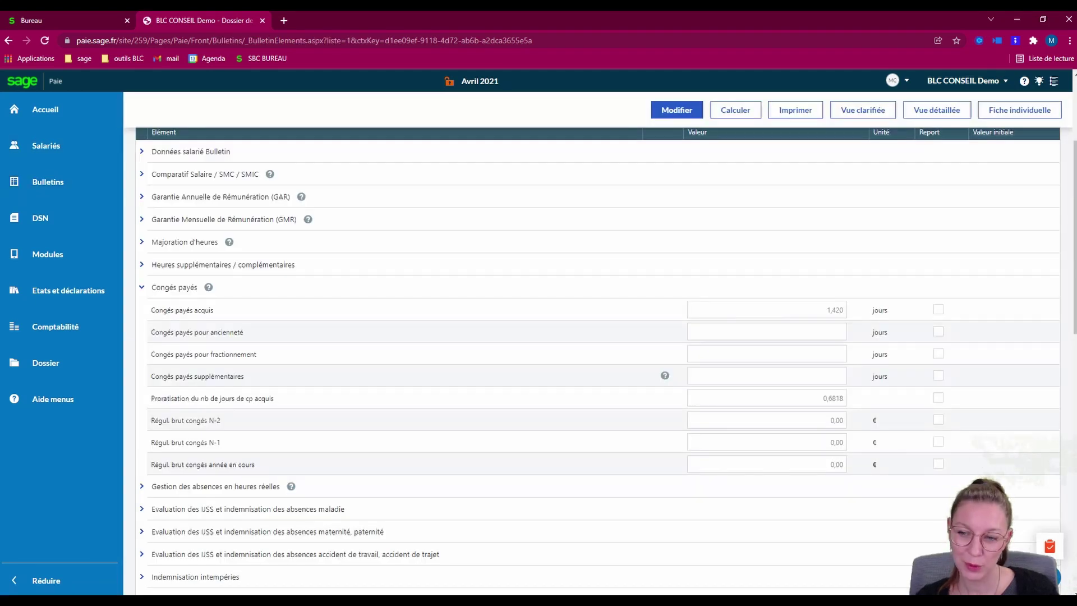
# Step: Consult the system calendar for April 2021 to count the working days up to the 30th
pyautogui.press('super+alt+d')
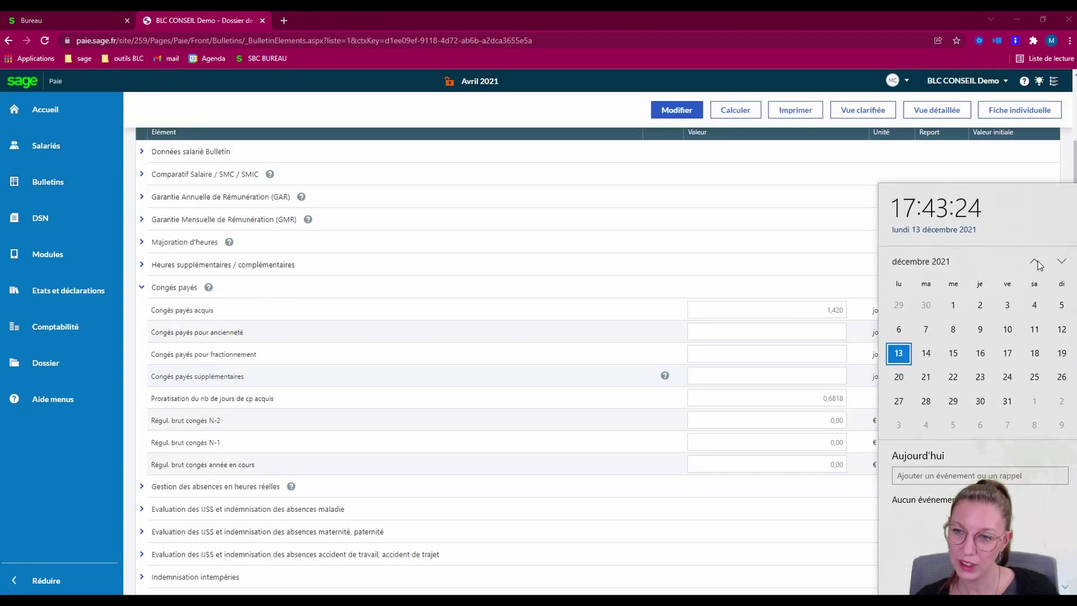
pyautogui.scroll(8, 1034, 264)
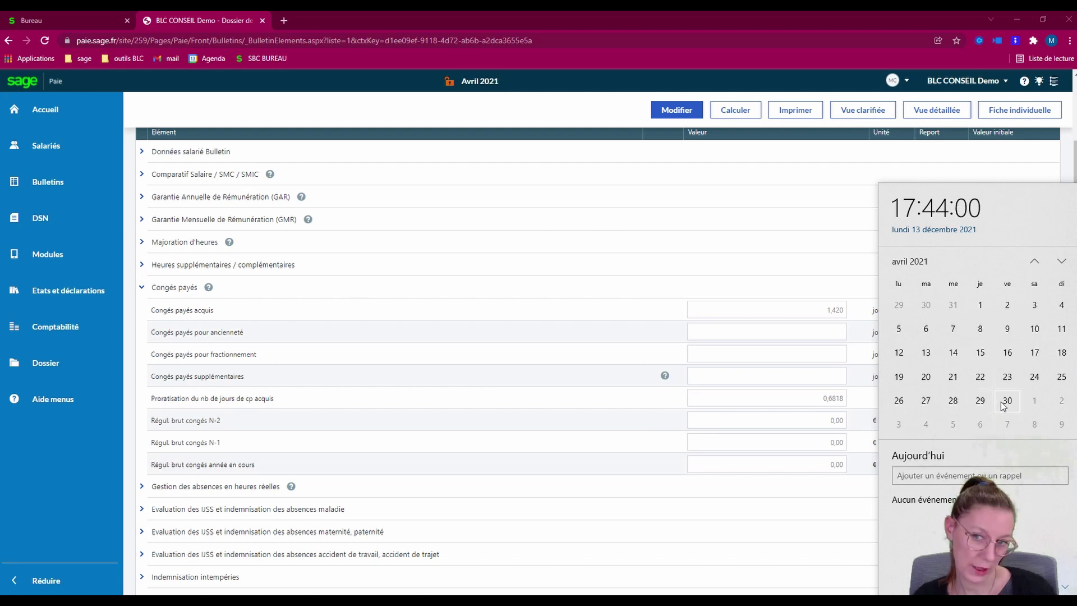
pyautogui.click(792, 508)
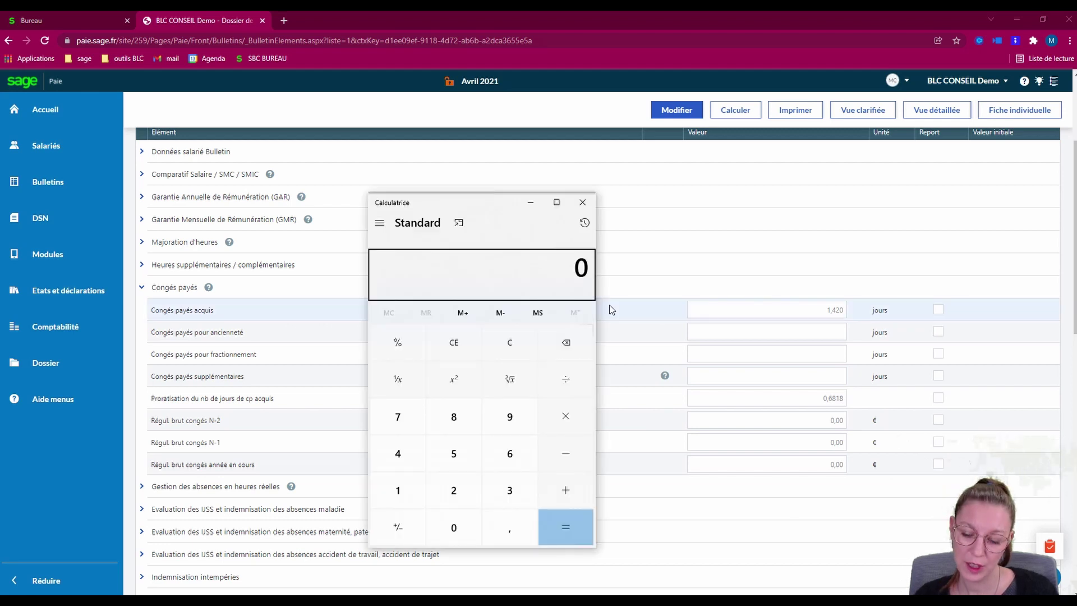
# Step: Calculate 15 ÷ 22 multiplied by 2,08 in the Calculator to verify the employee's prorated acquired leave
pyautogui.write('15')
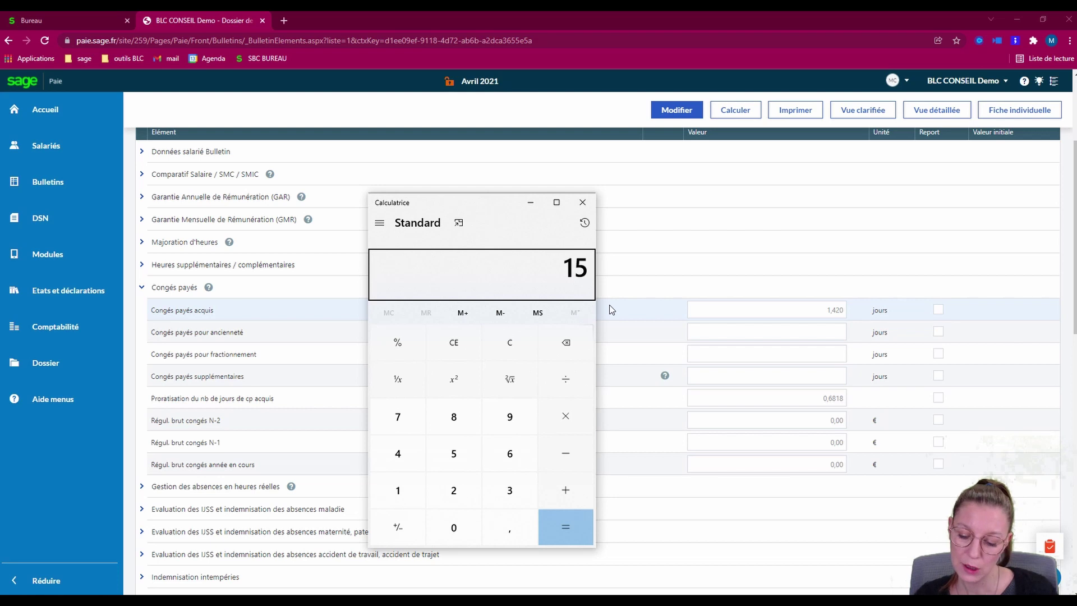
pyautogui.write('/22')
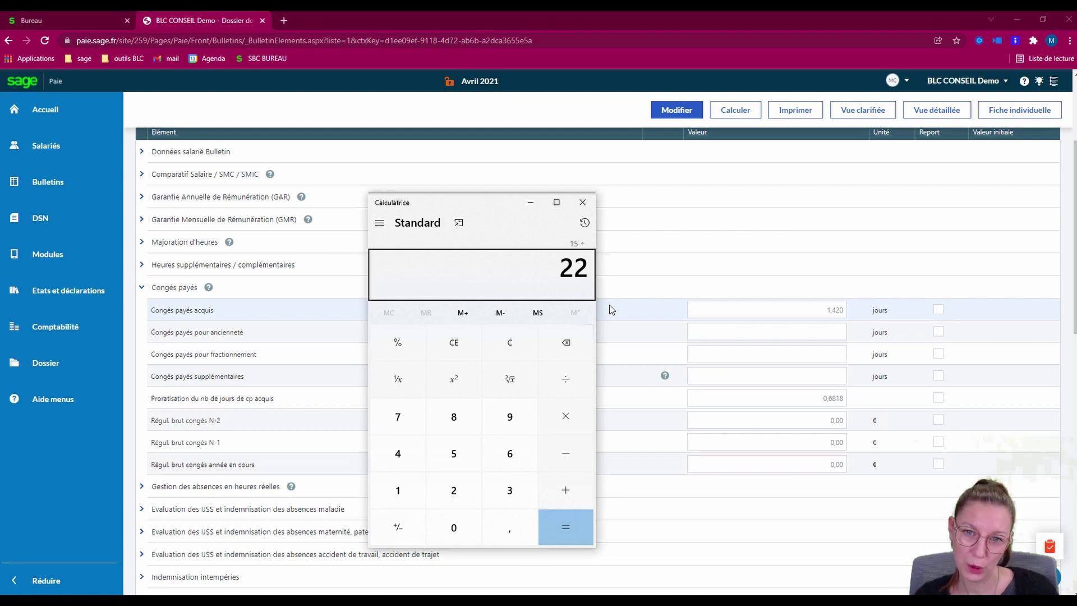
pyautogui.press('Return')
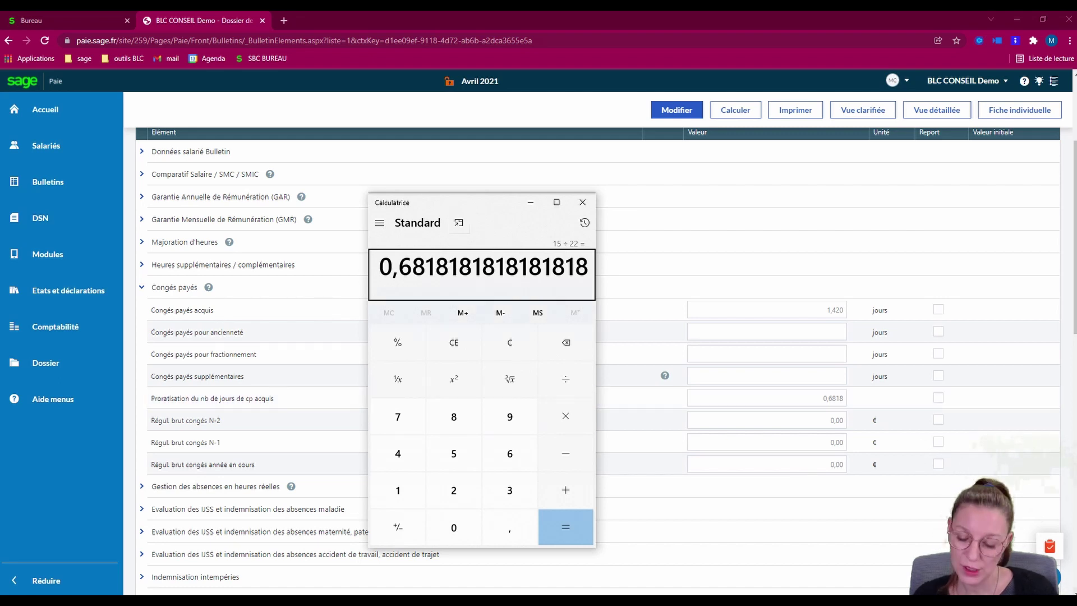
pyautogui.write('*2,08')
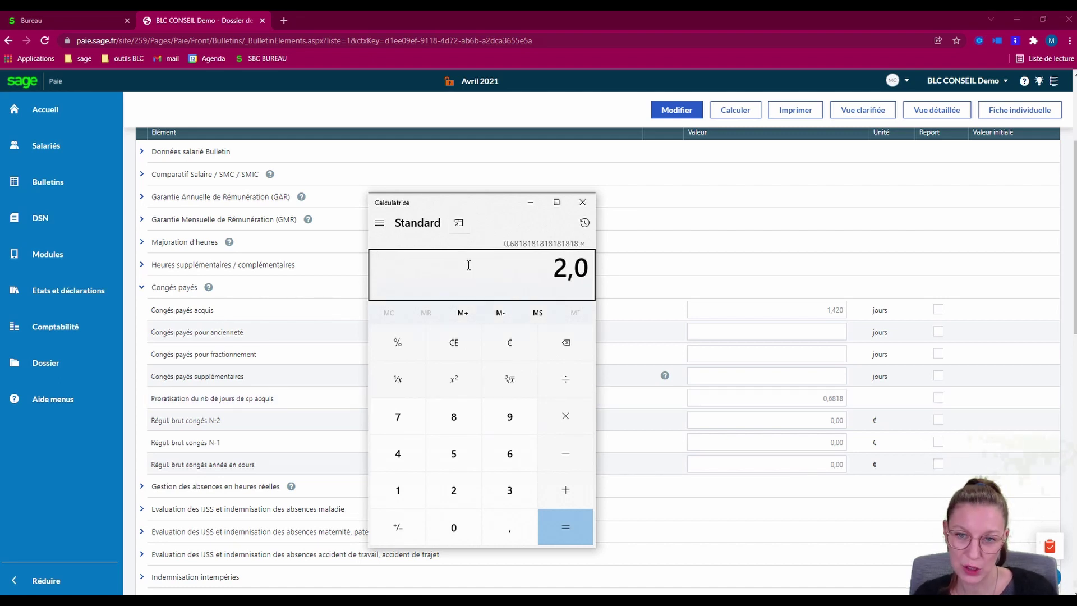
pyautogui.press('Return')
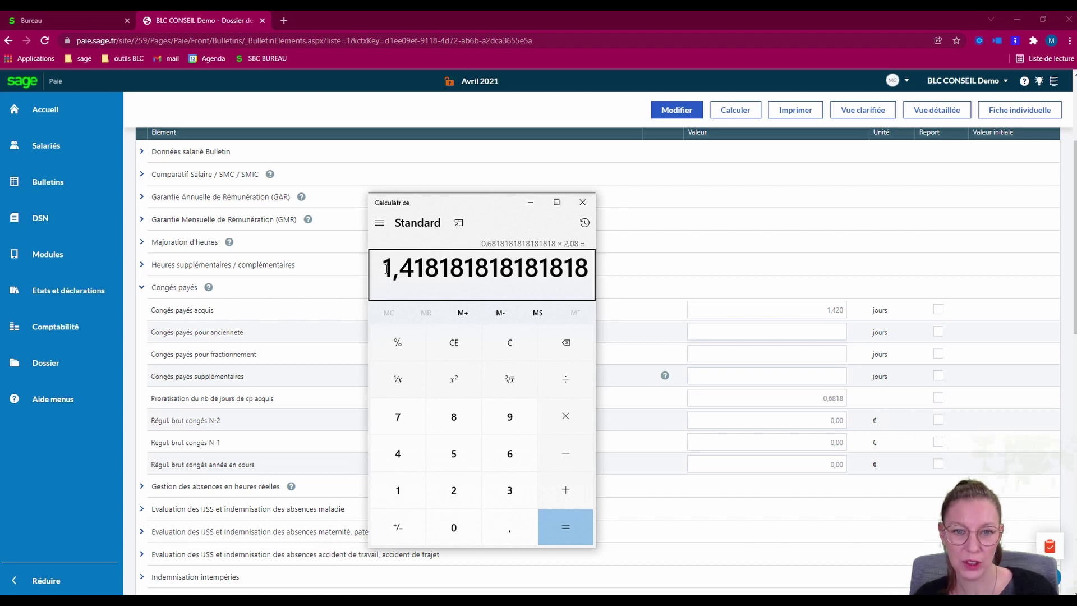
pyautogui.click(702, 272)
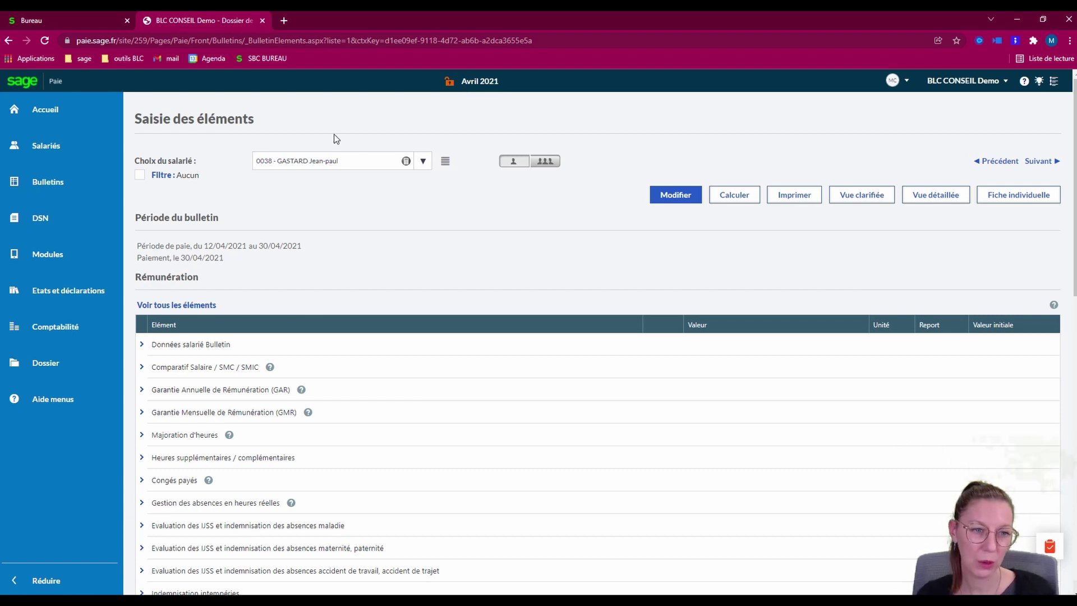
# Step: Set the paid-leave rights opening month to Mai for the BLC CONSEIL Demo establishment and save its leave settings
pyautogui.click(56, 361)
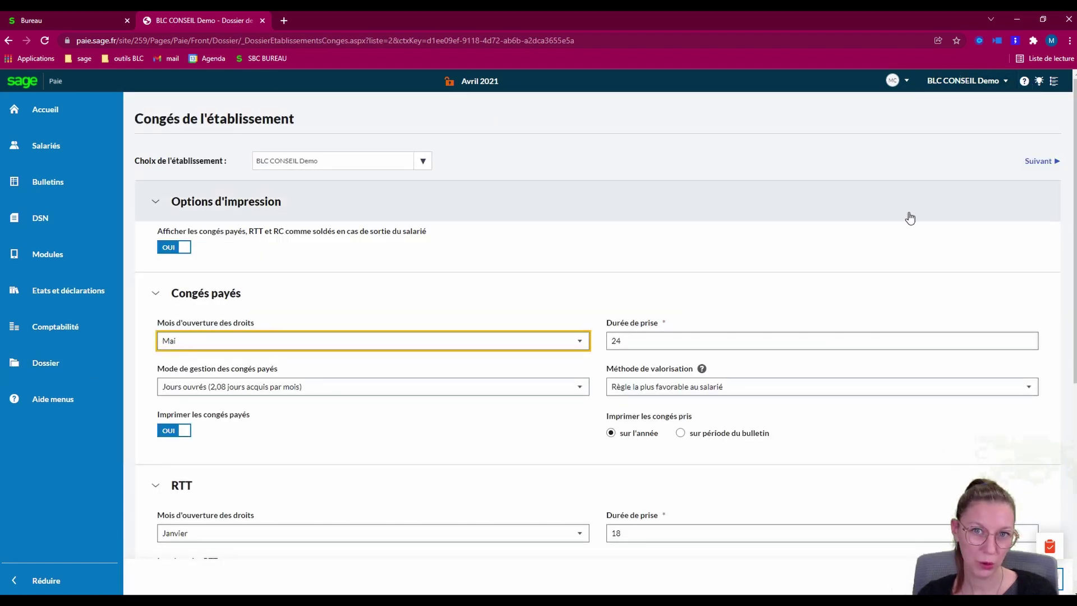
pyautogui.click(1024, 579)
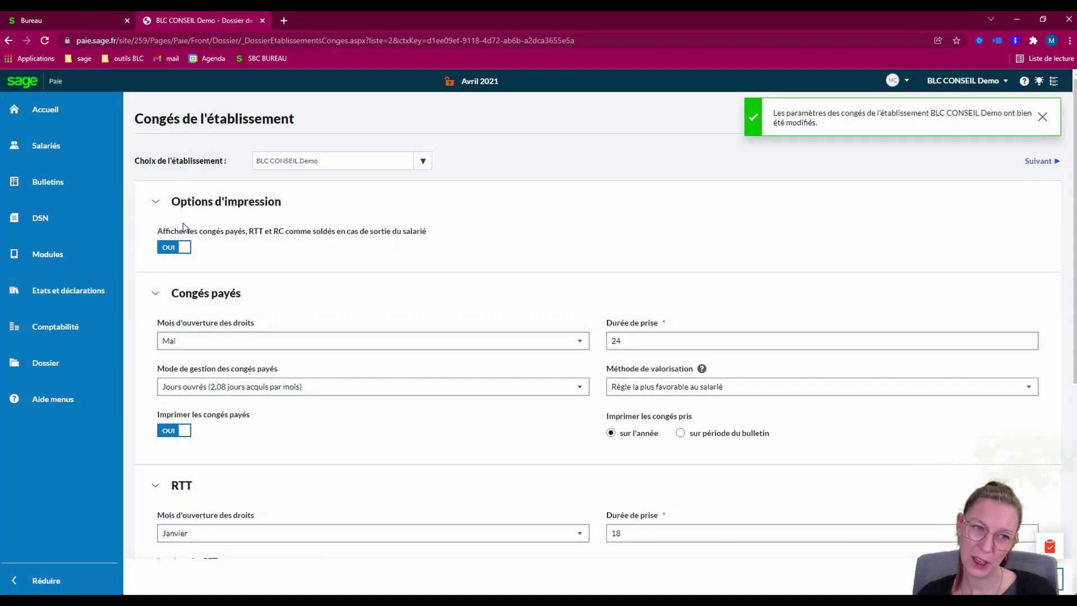
# Step: Open the employee's April 2021 payslip and check the acquired leave for year N in the Soldes table
pyautogui.click(63, 183)
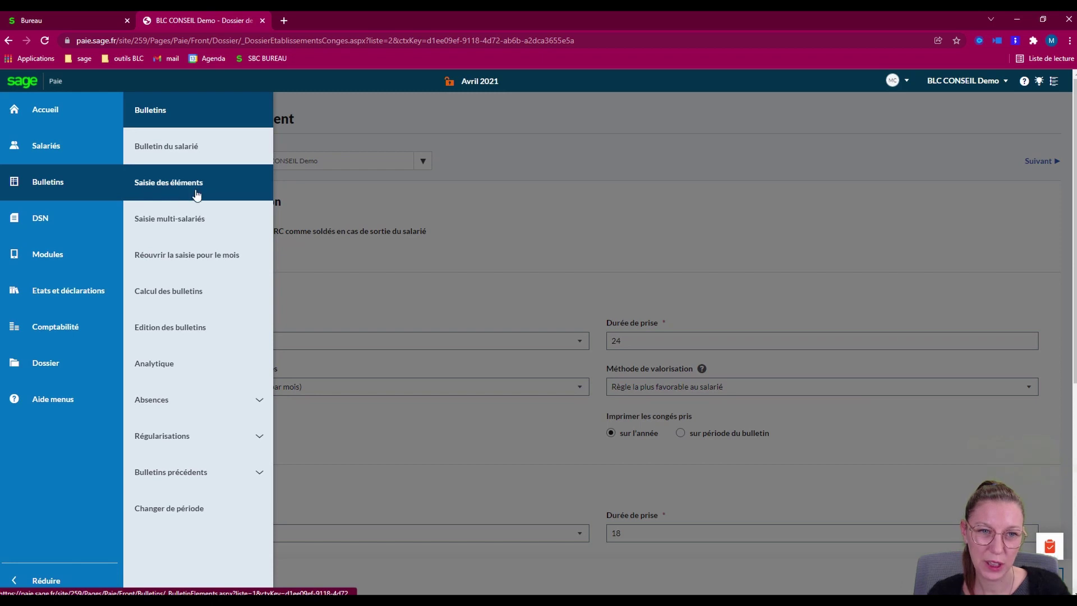
pyautogui.click(204, 147)
pyautogui.scroll(-5, 539, 224)
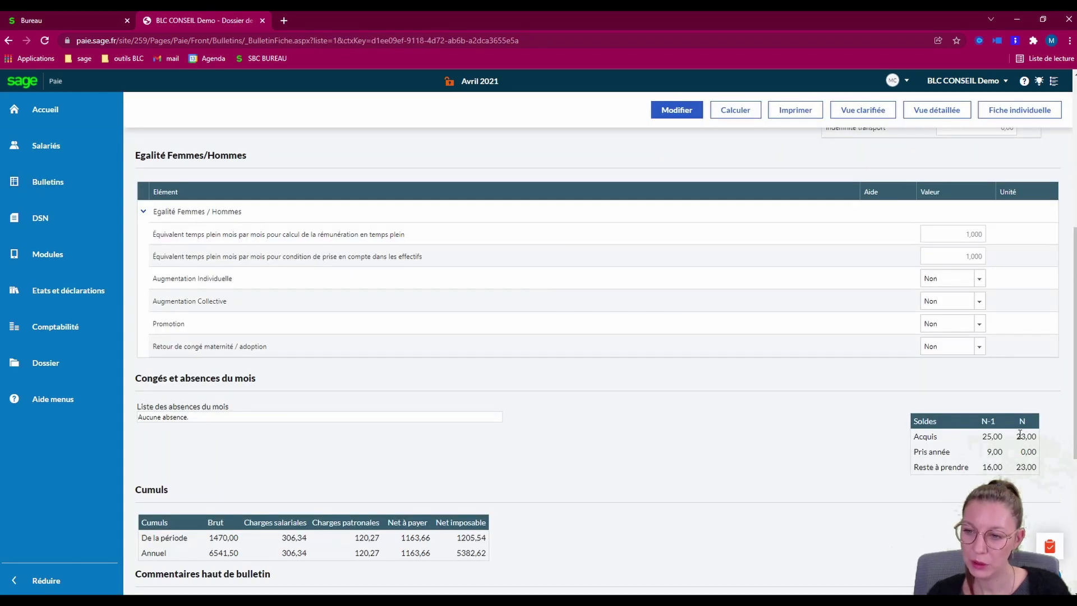
pyautogui.moveTo(1021, 436); pyautogui.dragTo(1036, 437)
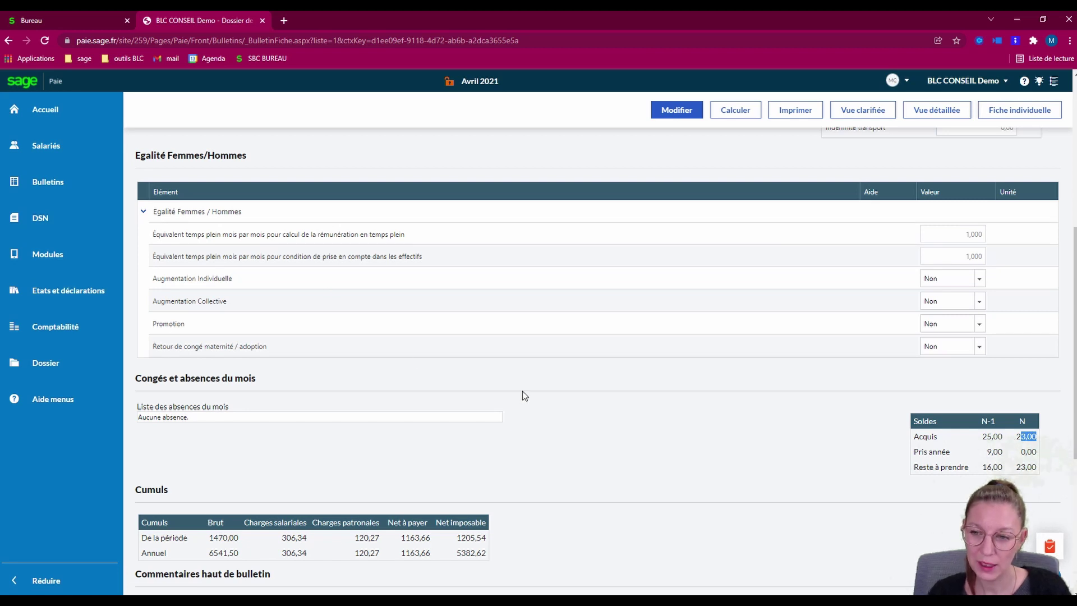
# Step: Calculate 2,083 × 11 in the Calculator and compare it with the acquired leave for year N on the payslip
pyautogui.press('XF86Calculator')
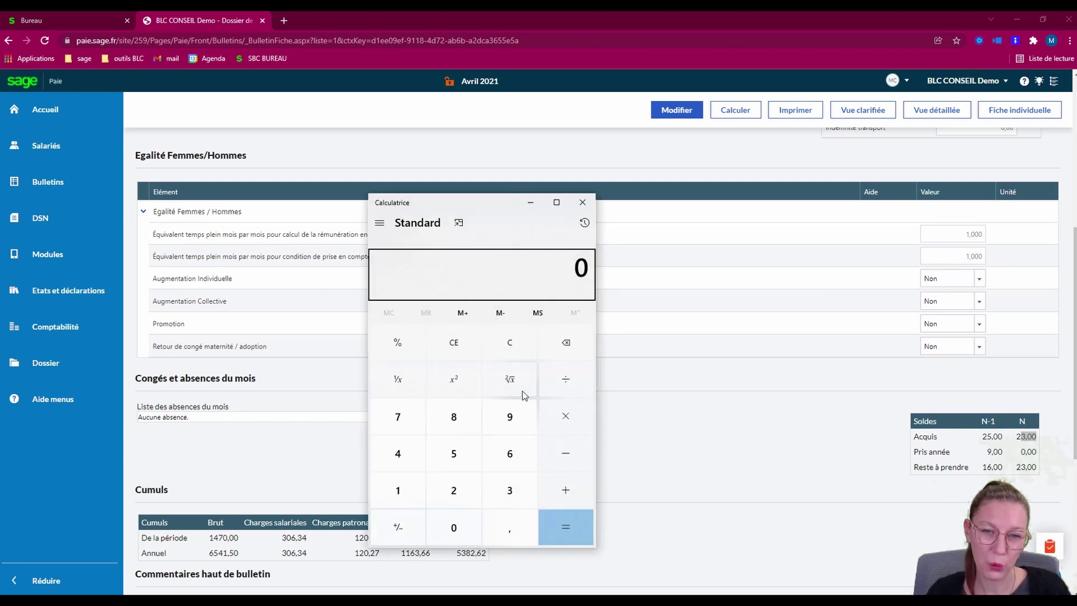
pyautogui.write('2,08')
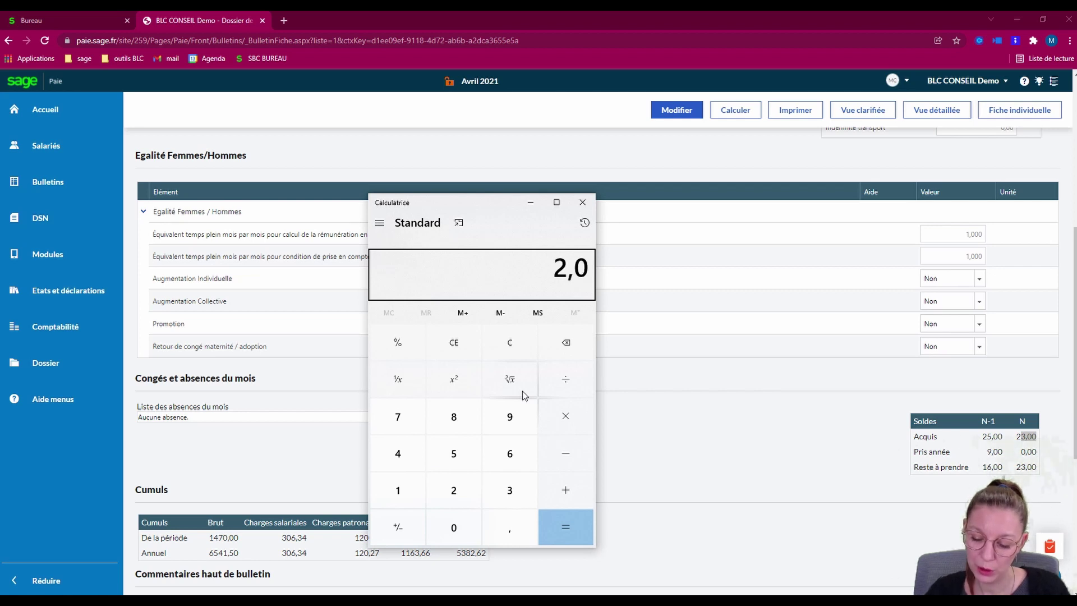
pyautogui.write('3')
pyautogui.press('*')
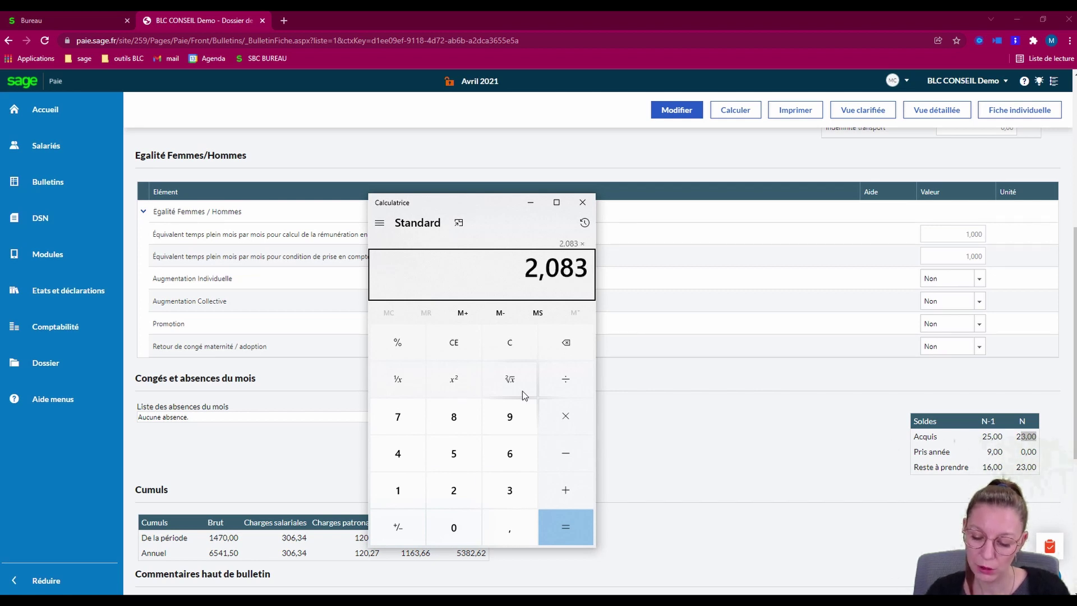
pyautogui.write('11')
pyautogui.press('Return')
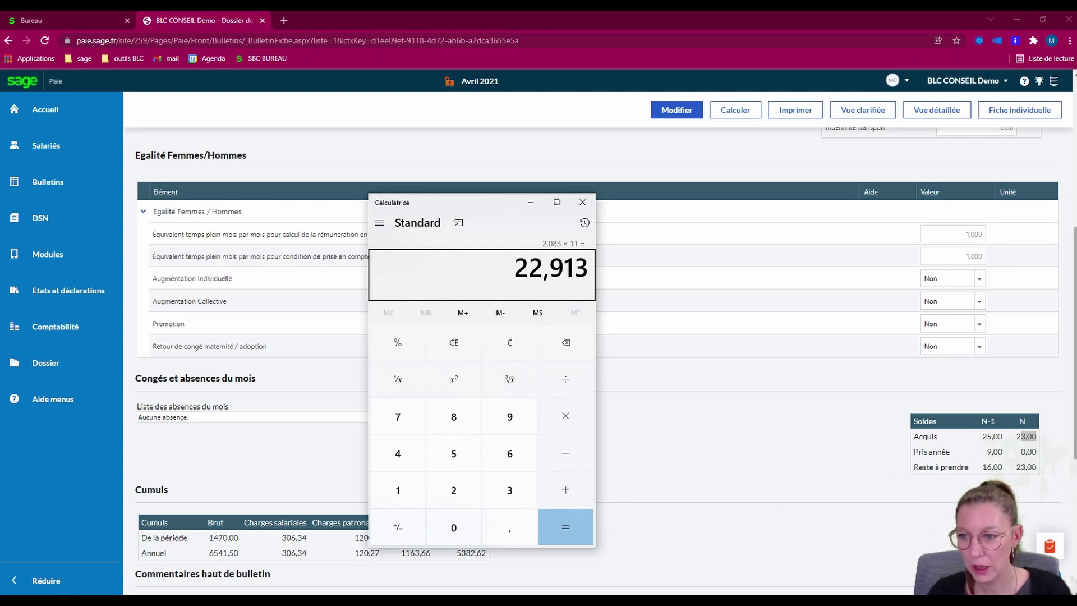
pyautogui.click(1023, 441)
pyautogui.moveTo(1029, 435); pyautogui.dragTo(1037, 437)
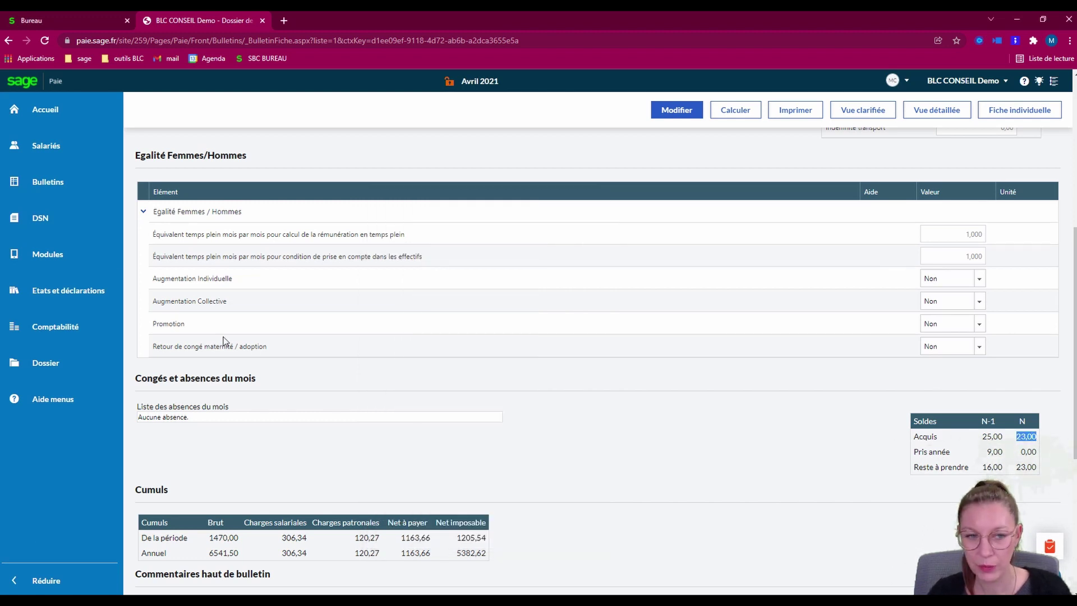
# Step: Open the element entry (Saisie des éléments) for the current employee and check the acquired leave under Congés payés
pyautogui.click(52, 180)
pyautogui.click(205, 217)
pyautogui.click(144, 482)
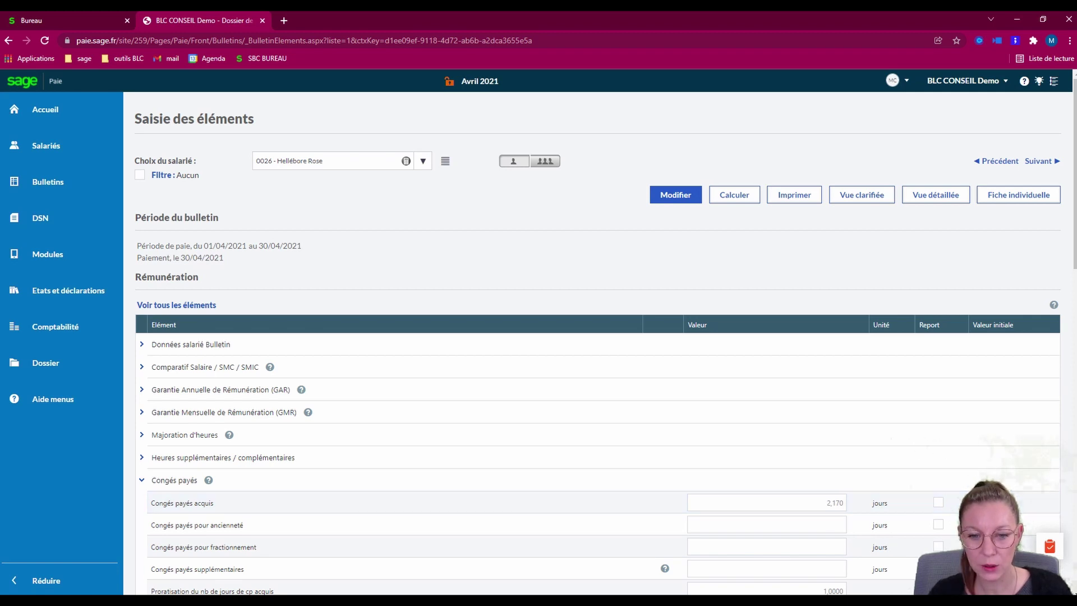
# Step: Subtract 23 from the 22,913 result in the Calculator to find the rounding difference in acquired leave
pyautogui.moveTo(424, 602)
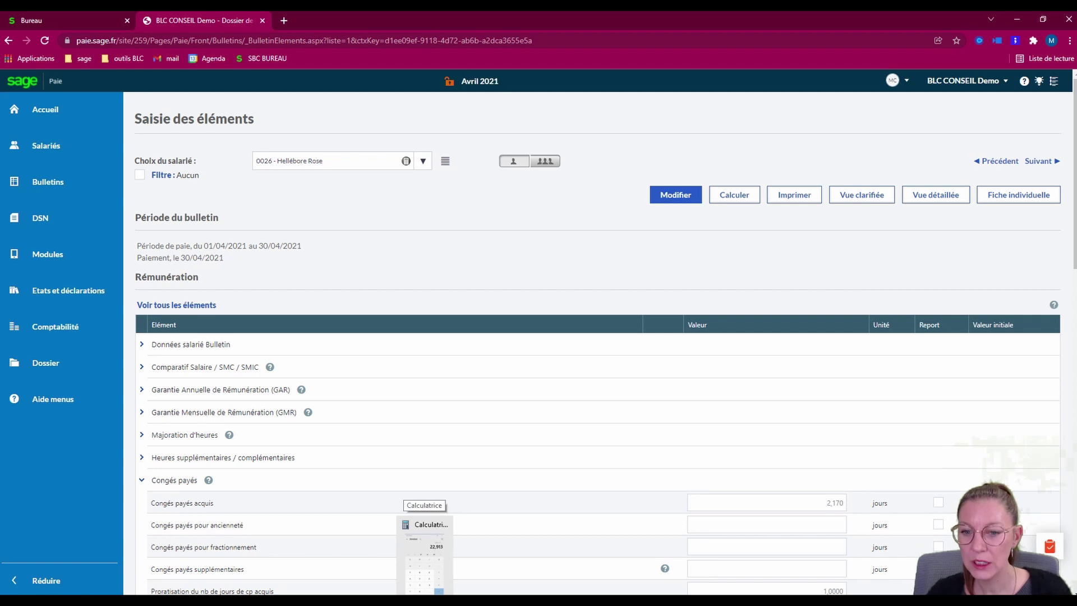
pyautogui.click(425, 601)
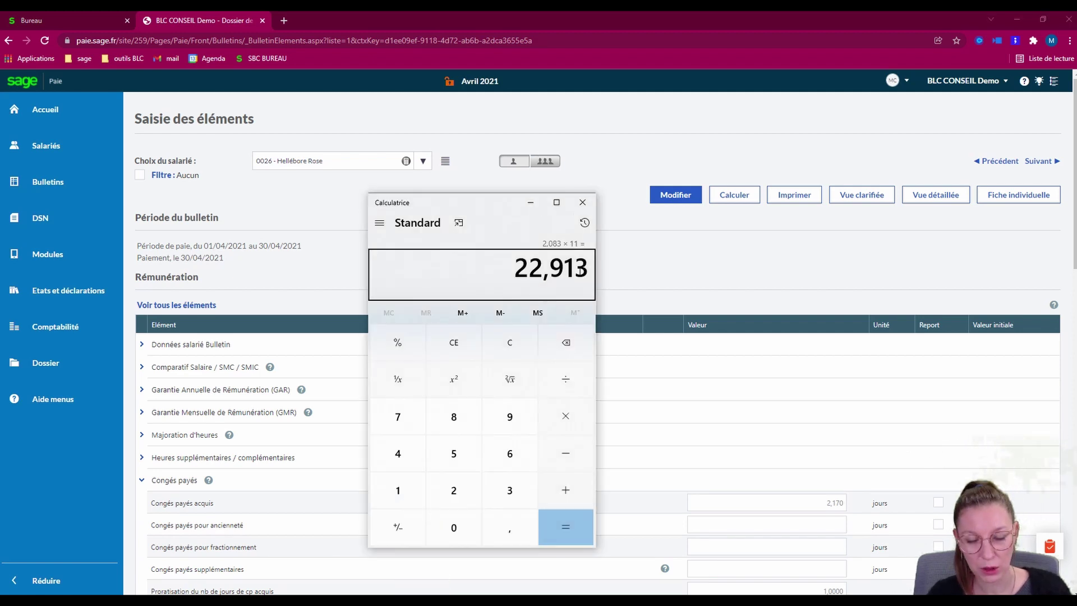
pyautogui.press('-')
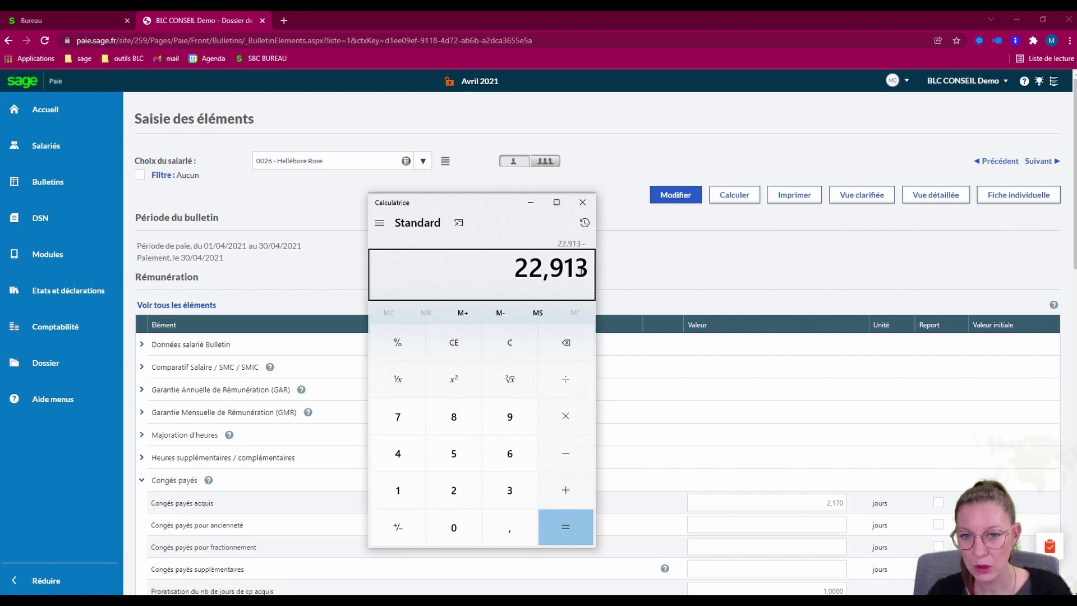
pyautogui.write('23')
pyautogui.press('Return')
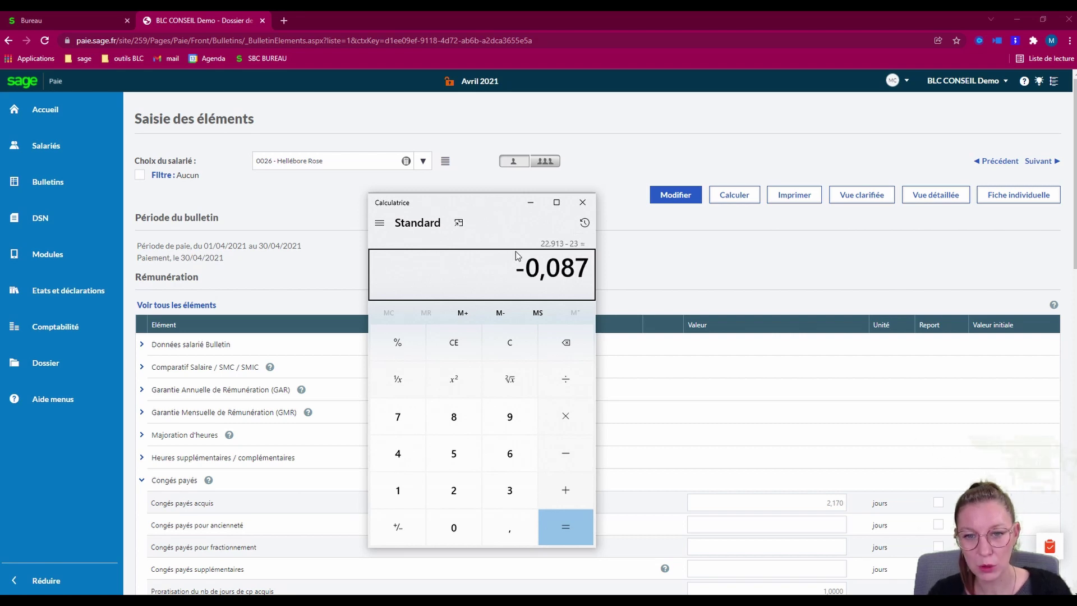
pyautogui.moveTo(546, 268); pyautogui.dragTo(595, 265)
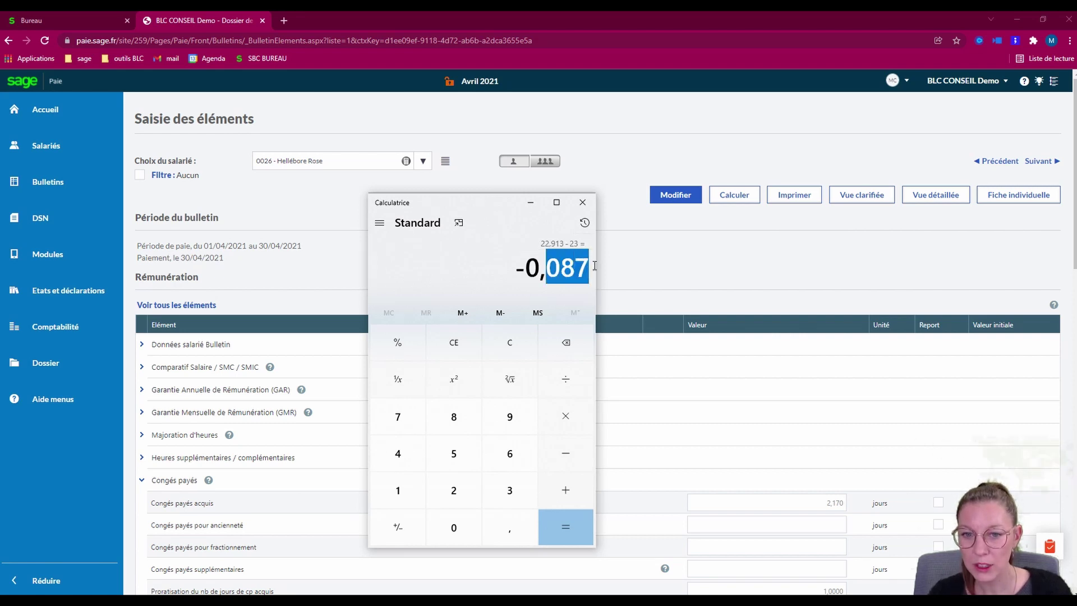
pyautogui.click(457, 256)
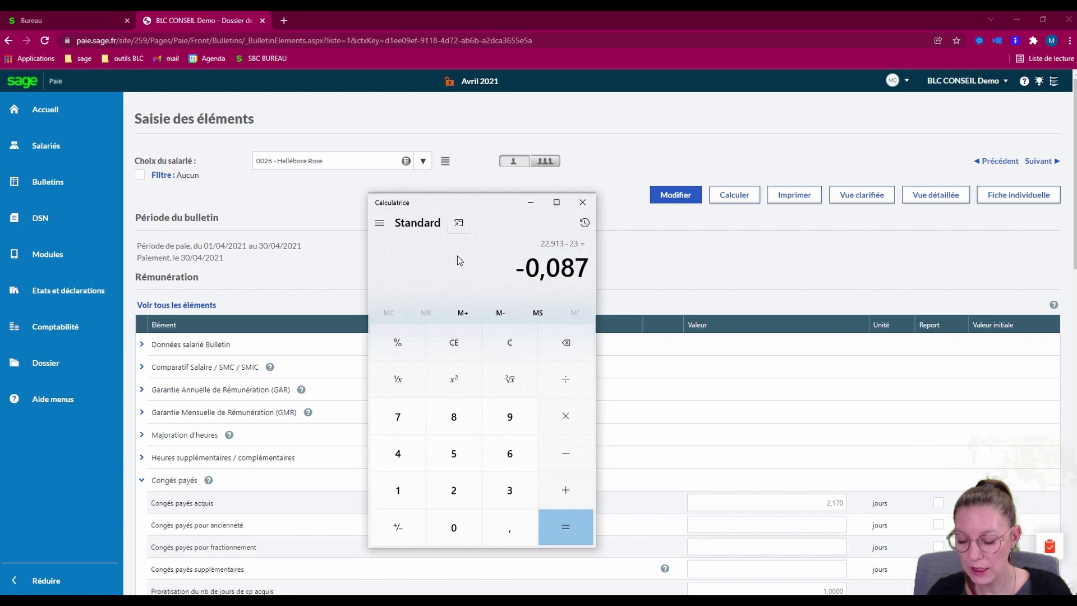
# Step: Calculate 0,087 + 2,083 in the Calculator to verify April's acquired leave, and return to the element entry
pyautogui.write('0,087 ')
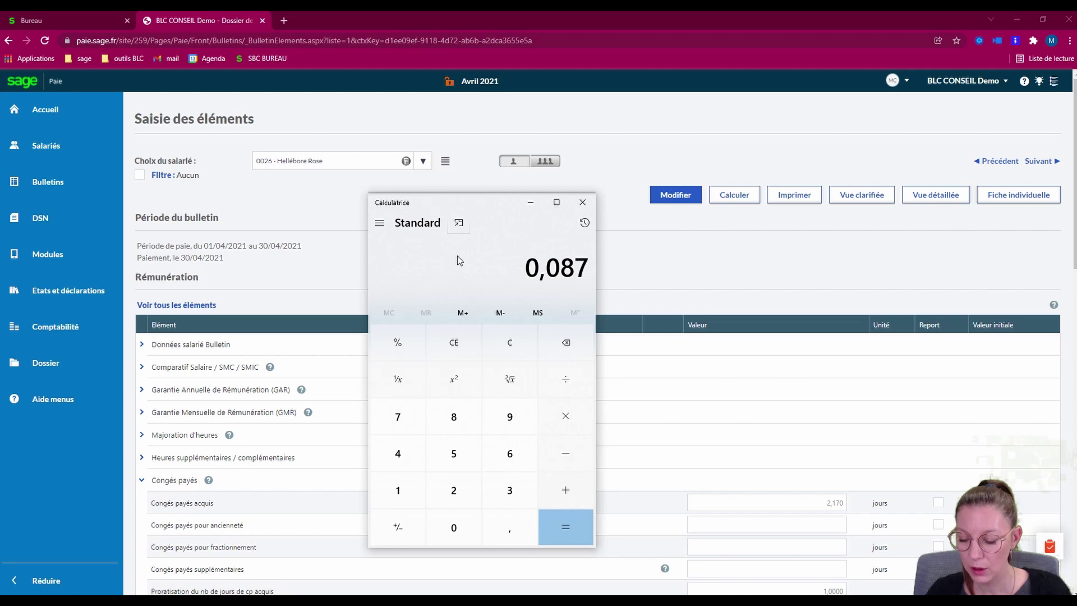
pyautogui.write('+ 2,083')
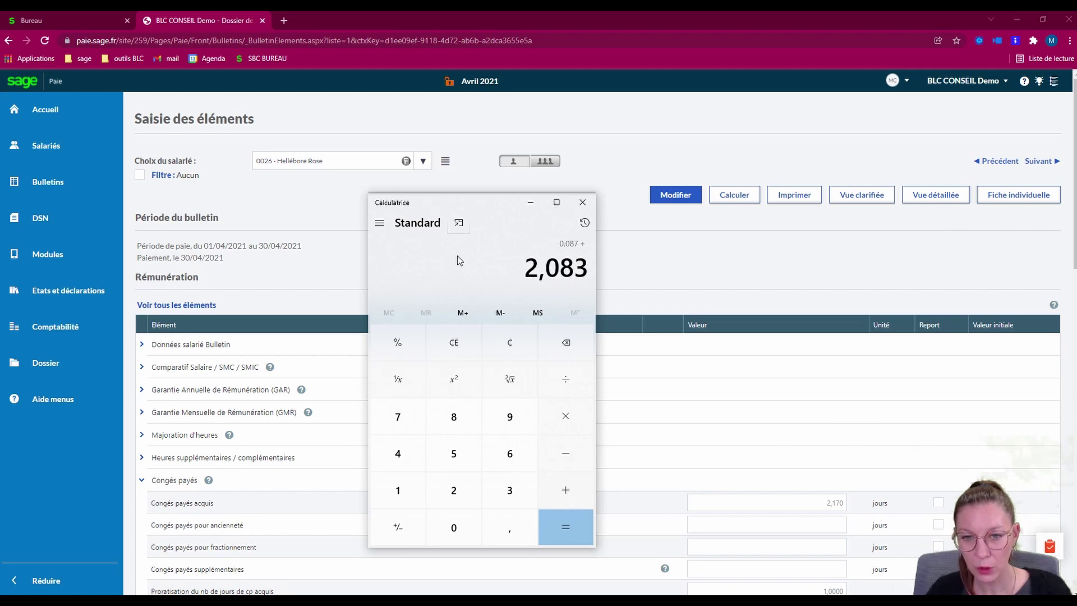
pyautogui.press('Return')
pyautogui.hotkey('alt', 'Tab')
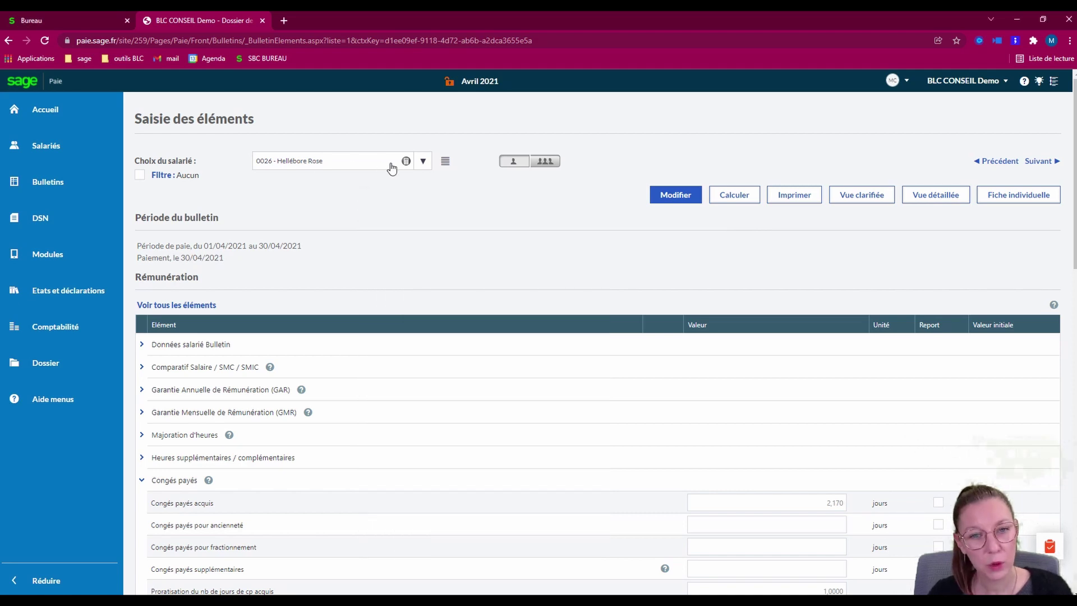
# Step: Switch the element entry to the employee whose April pay period starts on 12/04/2021 and check the acquired paid leave and its proration
pyautogui.click(425, 161)
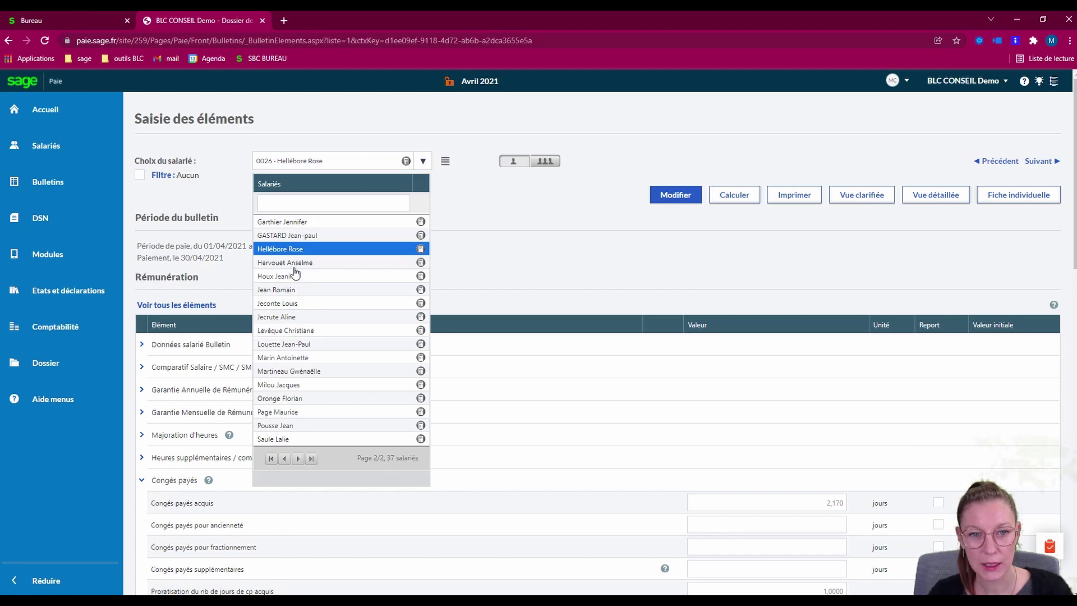
pyautogui.click(295, 235)
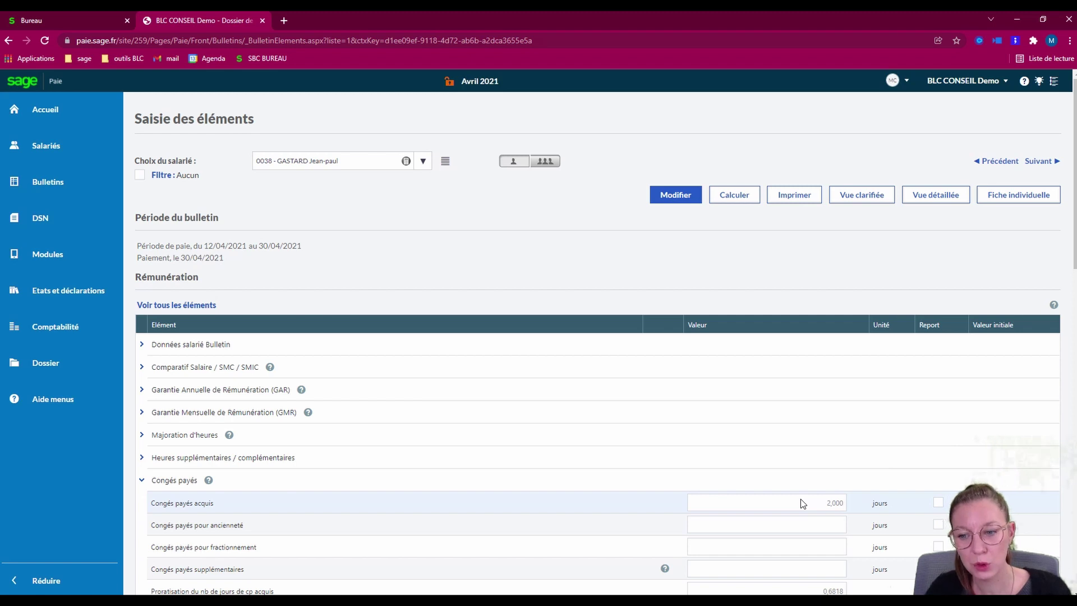
pyautogui.scroll(-1, 849, 486)
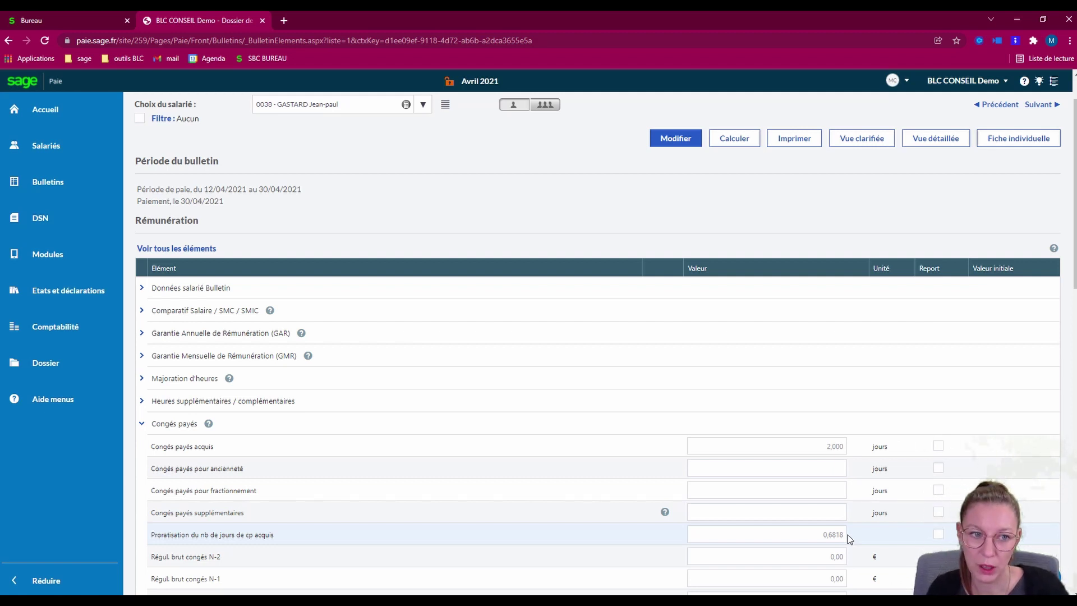
pyautogui.scroll(-2, 427, 364)
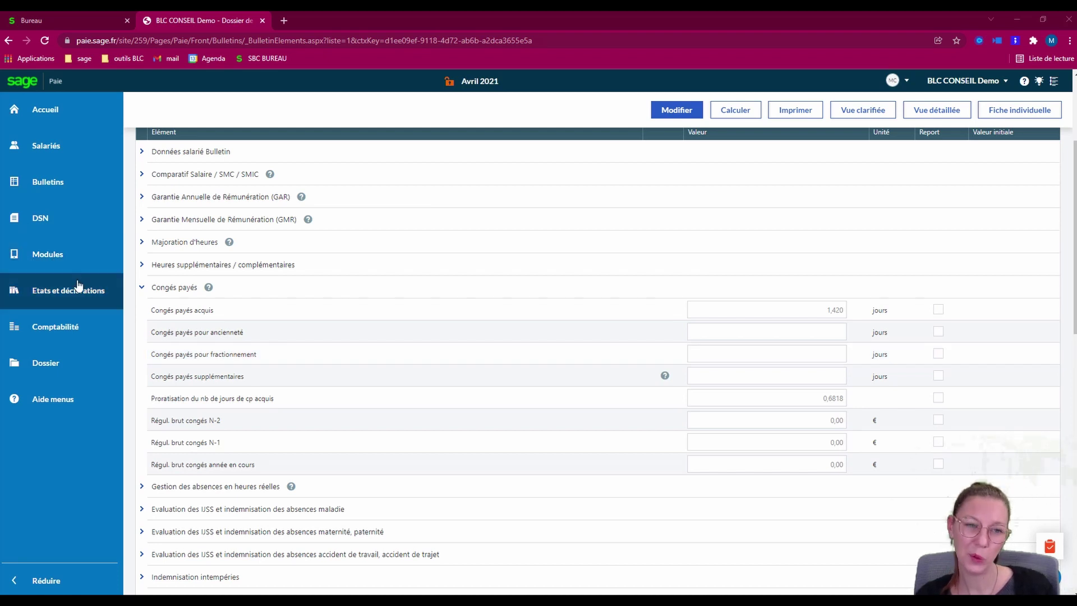
# Step: Create a new entry in Congés et absences for this employee and set its nature to Congé payé
pyautogui.click(60, 195)
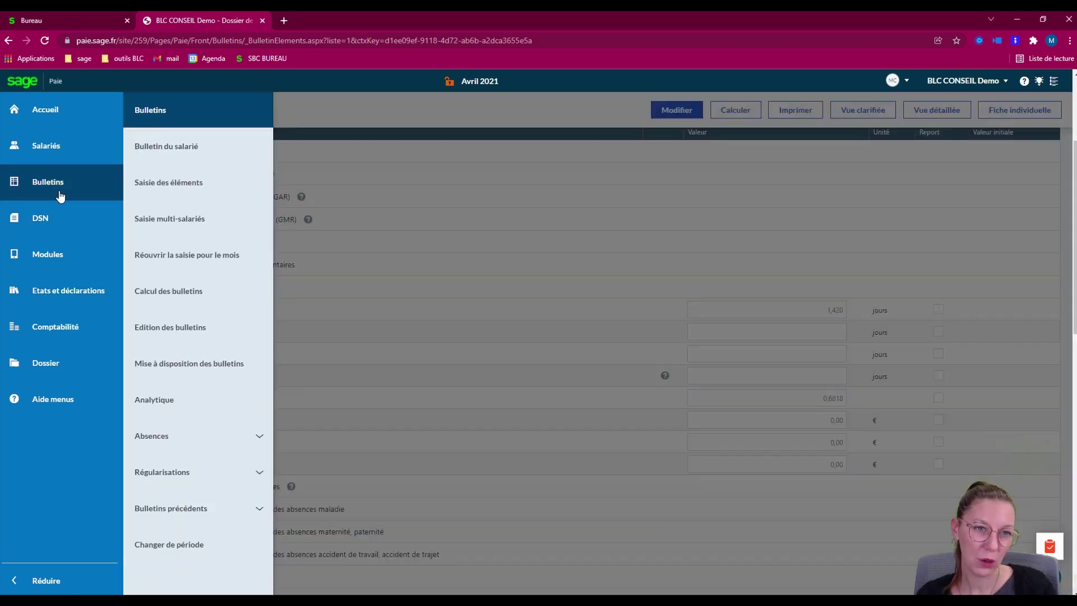
pyautogui.click(249, 436)
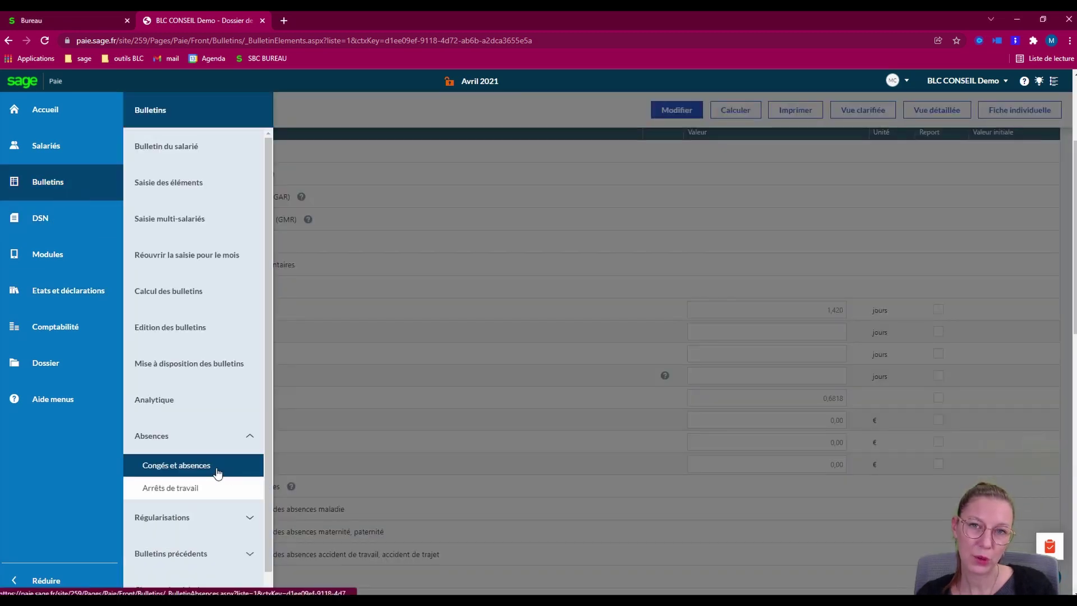
pyautogui.click(221, 466)
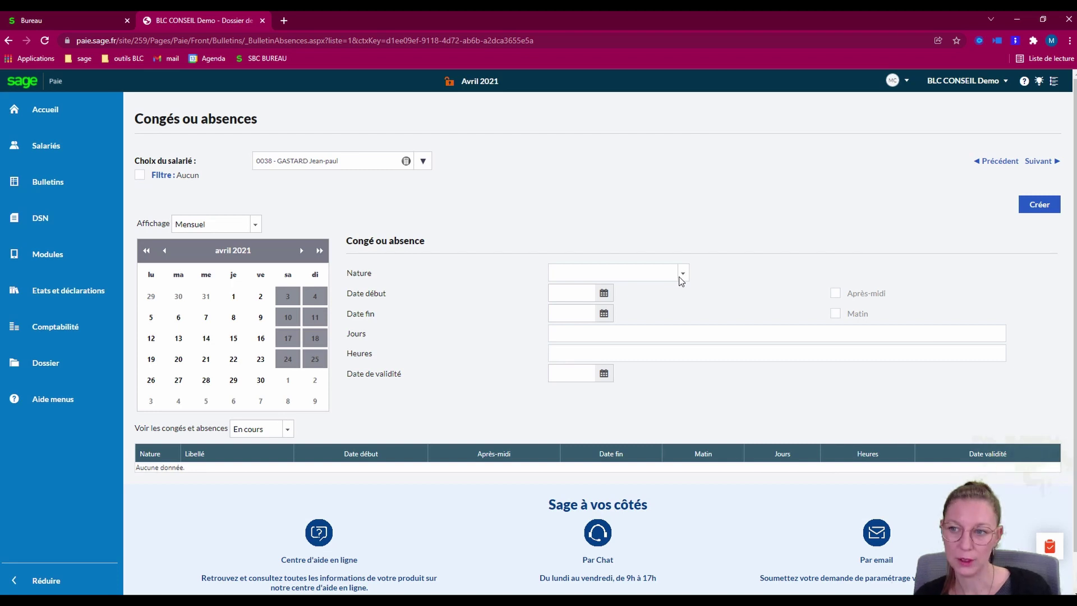
pyautogui.click(1038, 204)
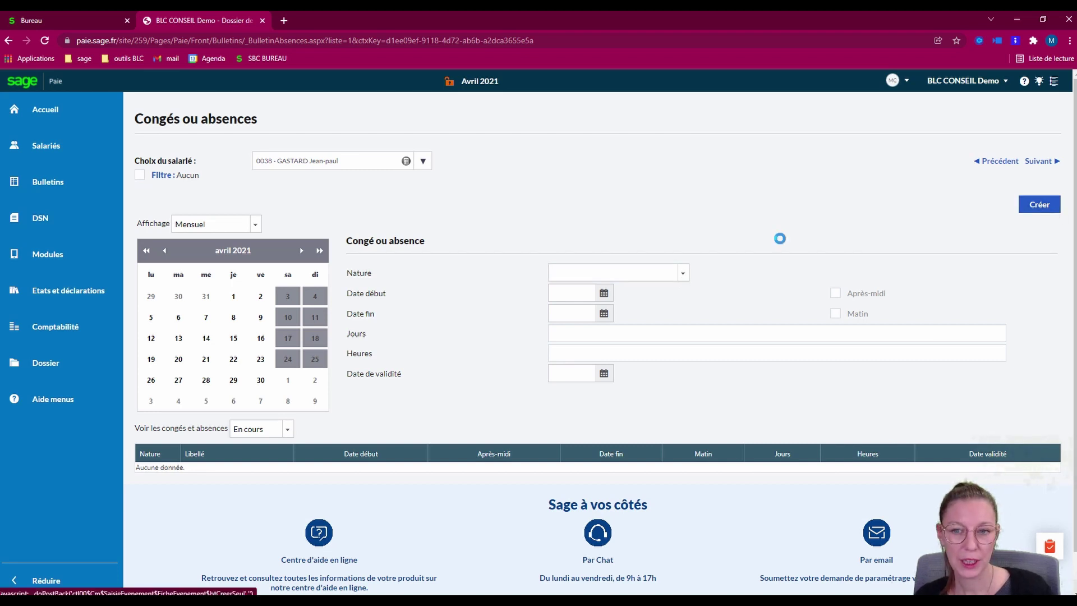
pyautogui.click(684, 274)
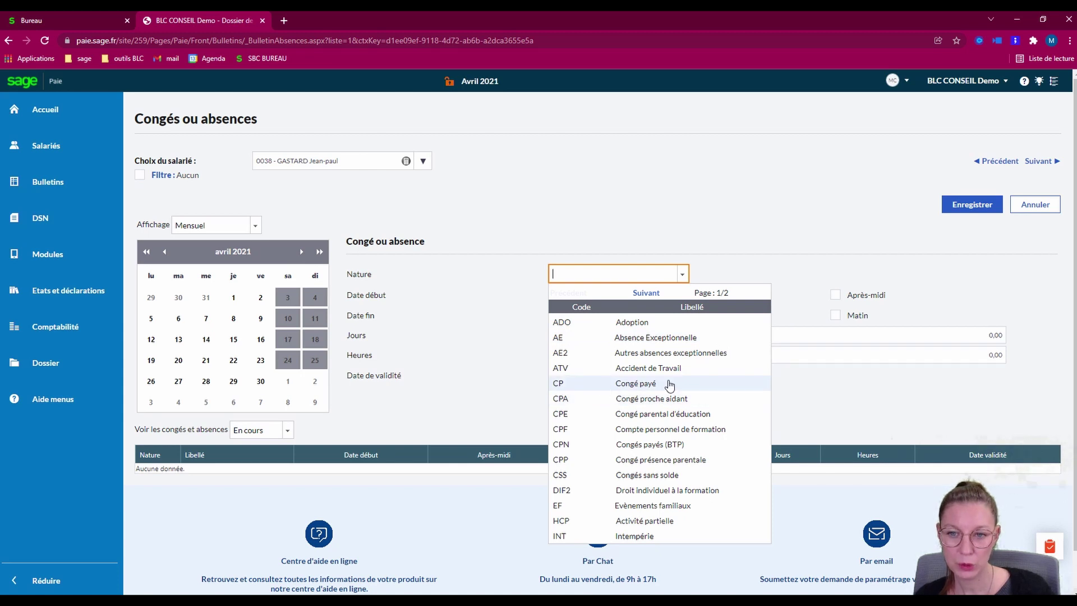
pyautogui.click(647, 293)
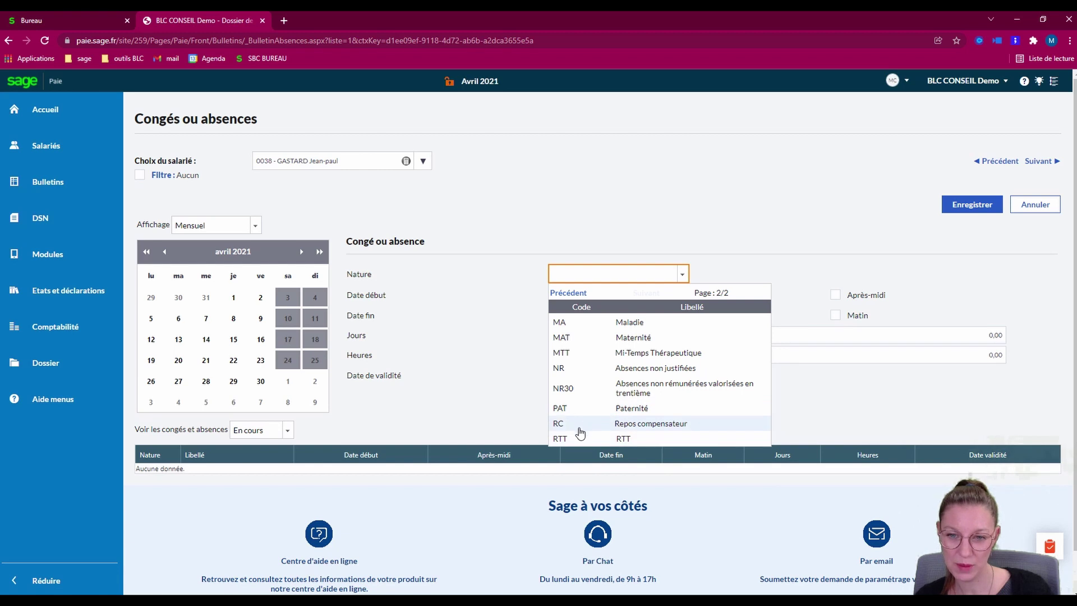
pyautogui.click(570, 293)
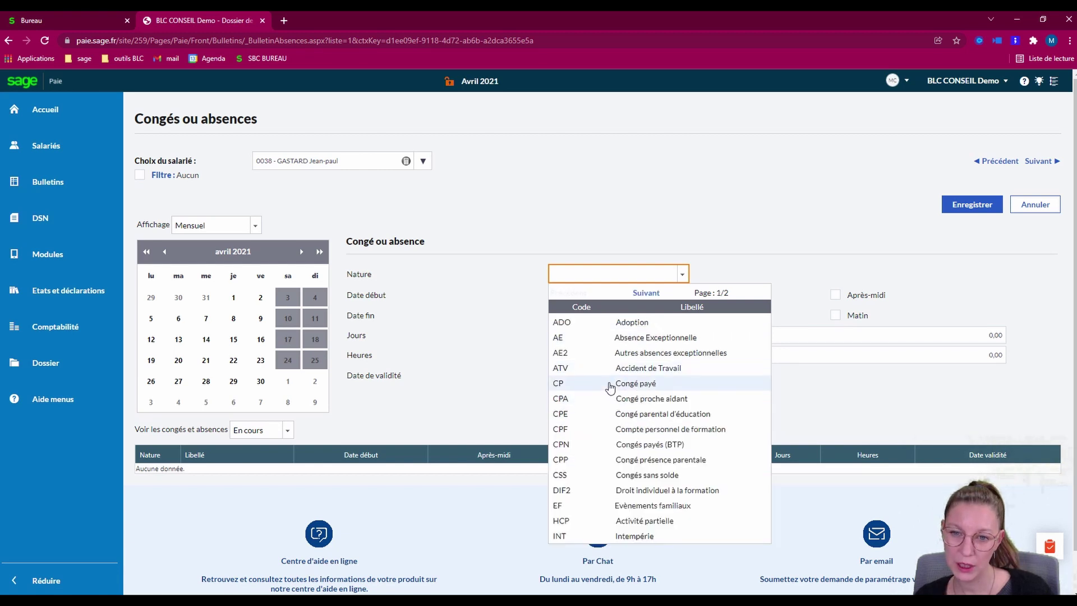
pyautogui.click(658, 387)
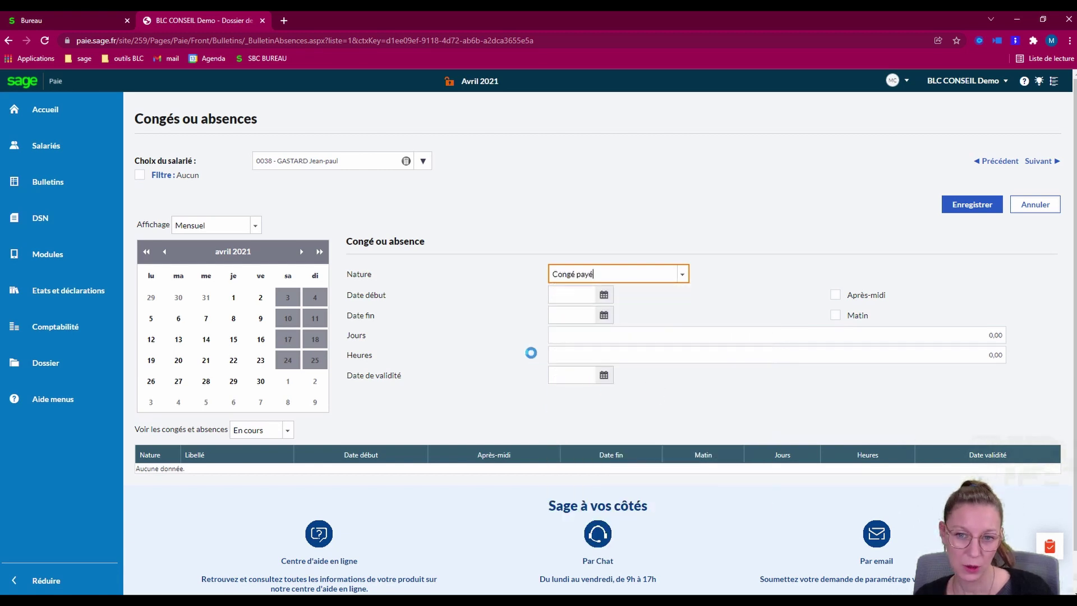
# Step: Set the paid leave period from 19 to 23 April 2021 on the absence calendar
pyautogui.click(581, 294)
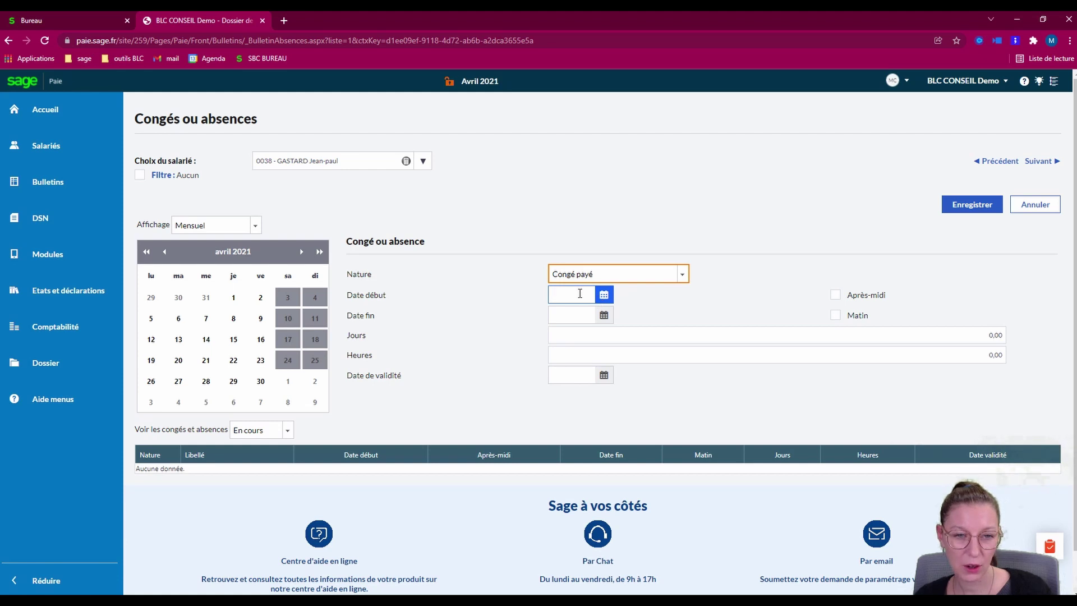
pyautogui.click(149, 365)
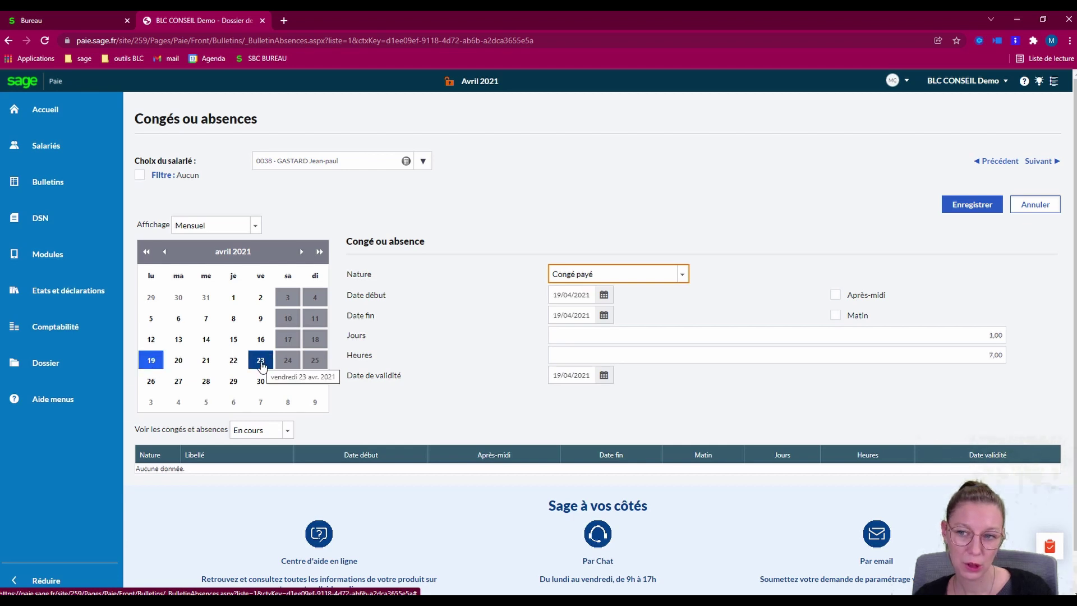
pyautogui.click(261, 364)
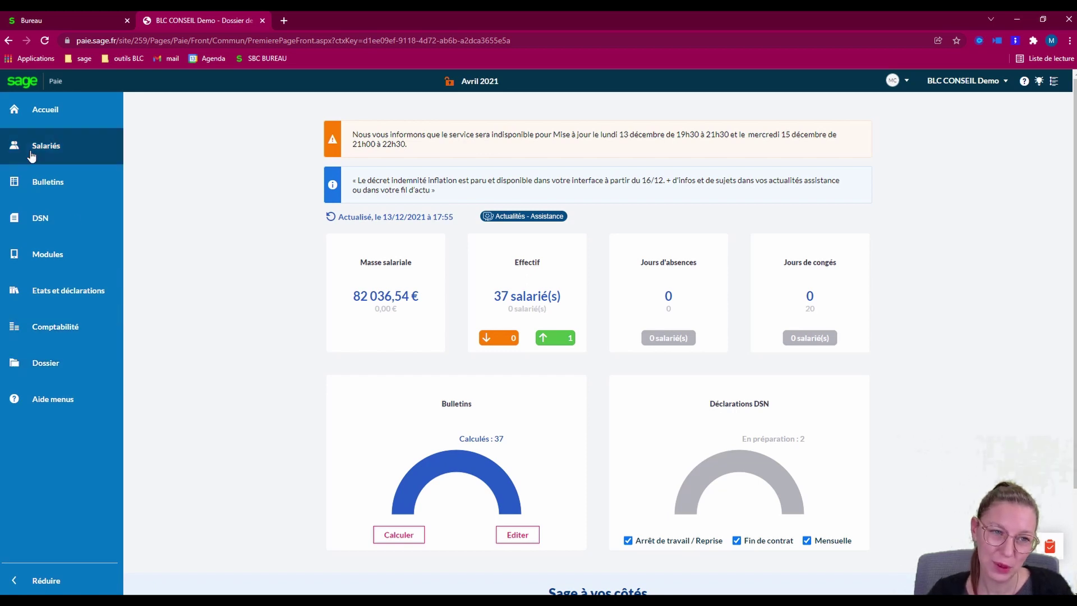
# Step: Start a new leave-counter regularisation (Compteurs congés) for April 2021 with Congés payés as the counter
pyautogui.click(66, 183)
pyautogui.click(238, 437)
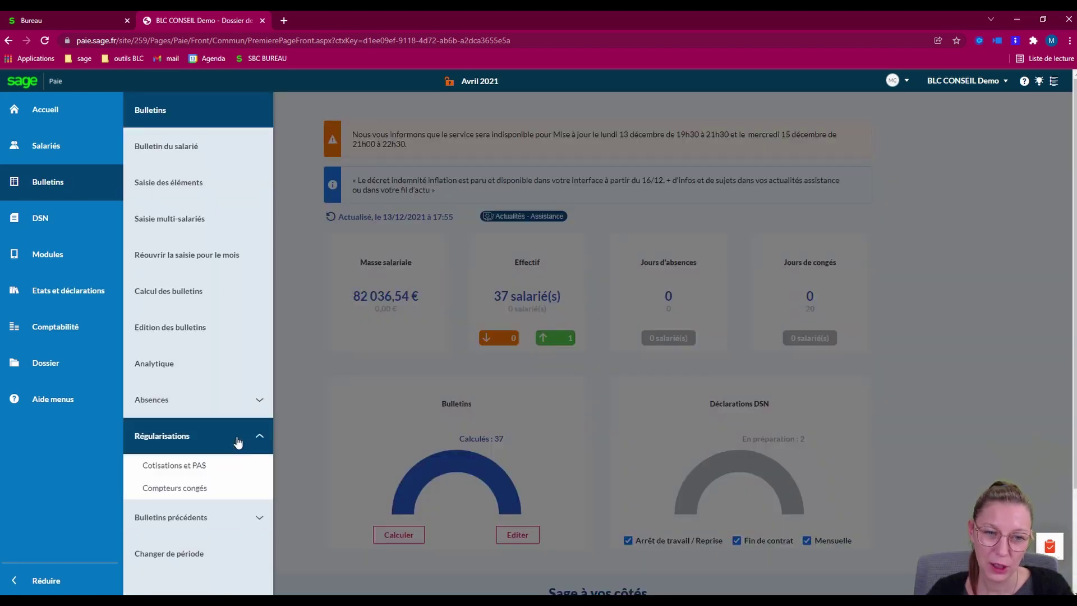
pyautogui.click(224, 490)
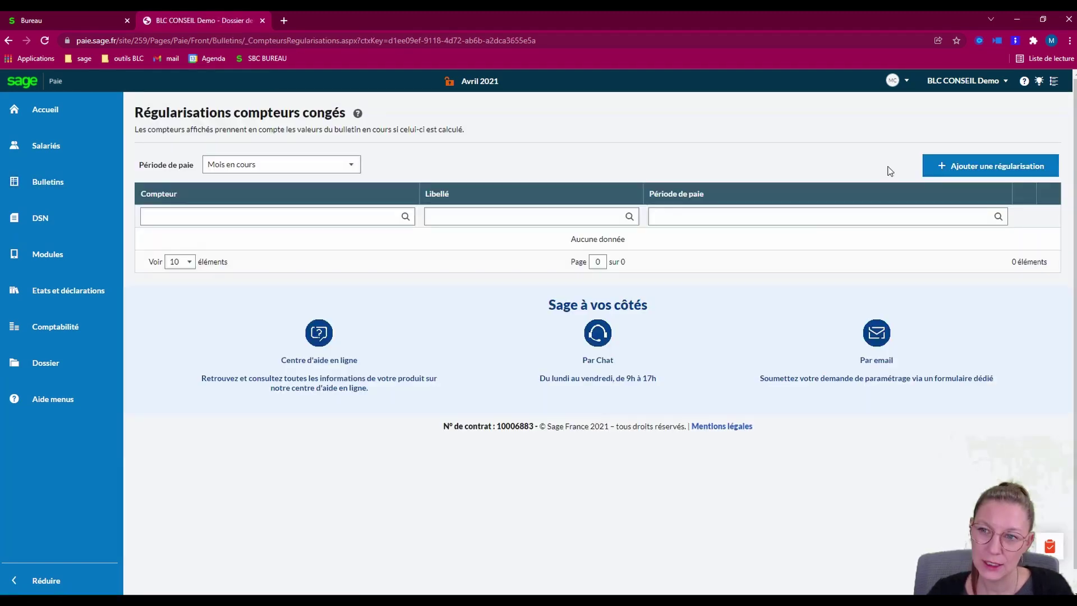
pyautogui.click(988, 170)
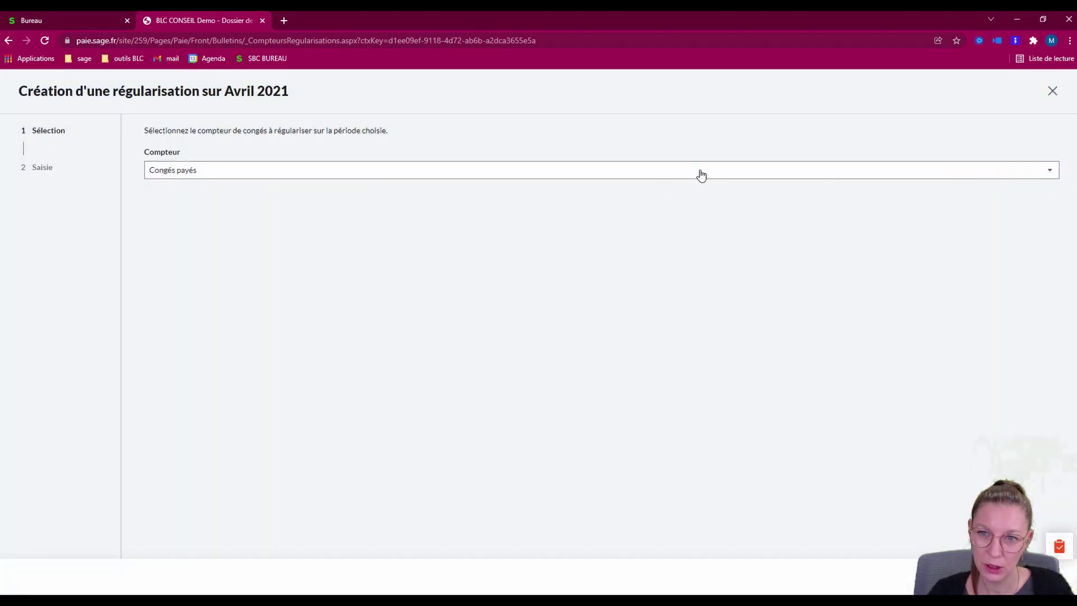
pyautogui.click(598, 174)
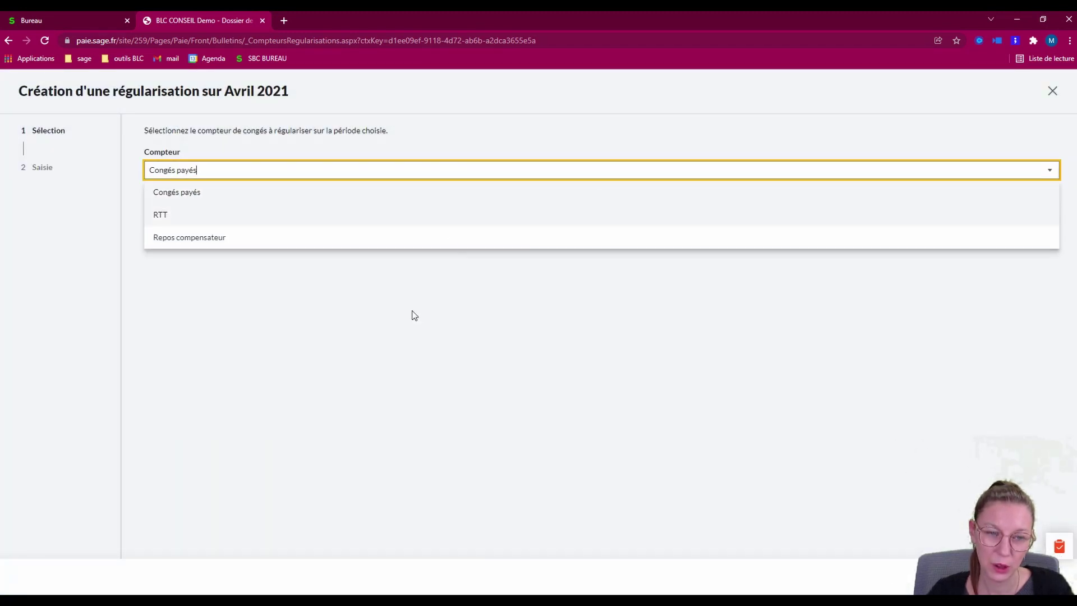
pyautogui.click(413, 373)
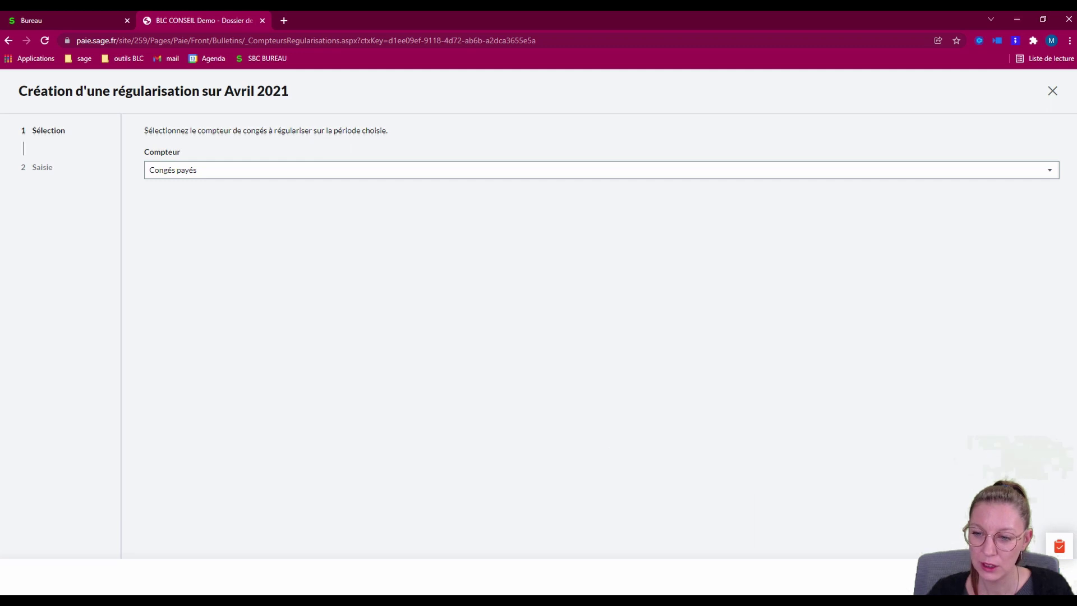
# Step: Set N Acquis to 24 for the first listed employee in the paid-leave regularisation and save it
pyautogui.scroll(-10, 201, 318)
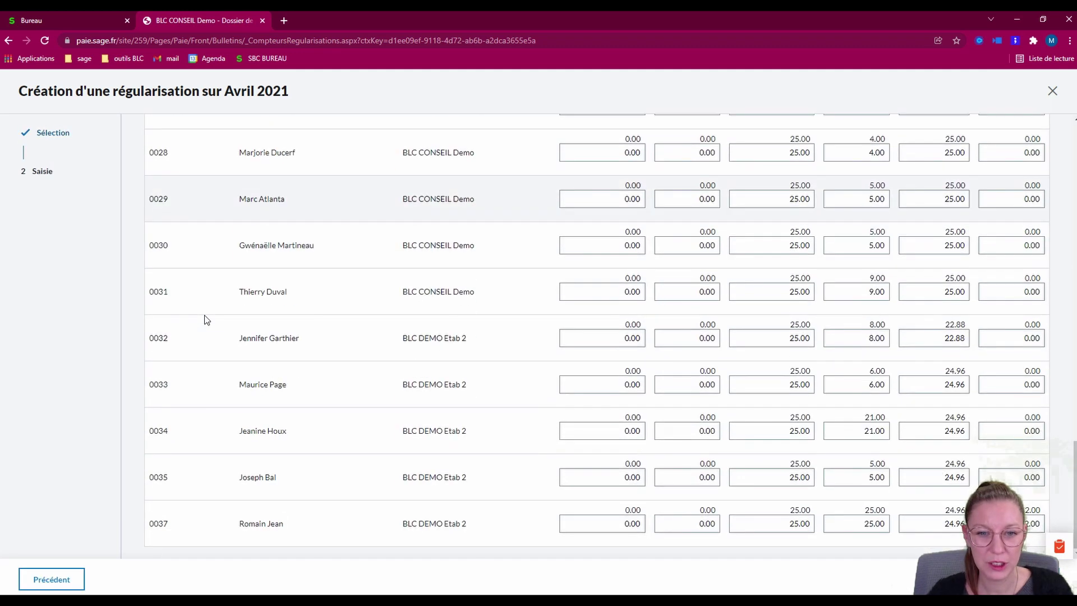
pyautogui.scroll(9, 530, 445)
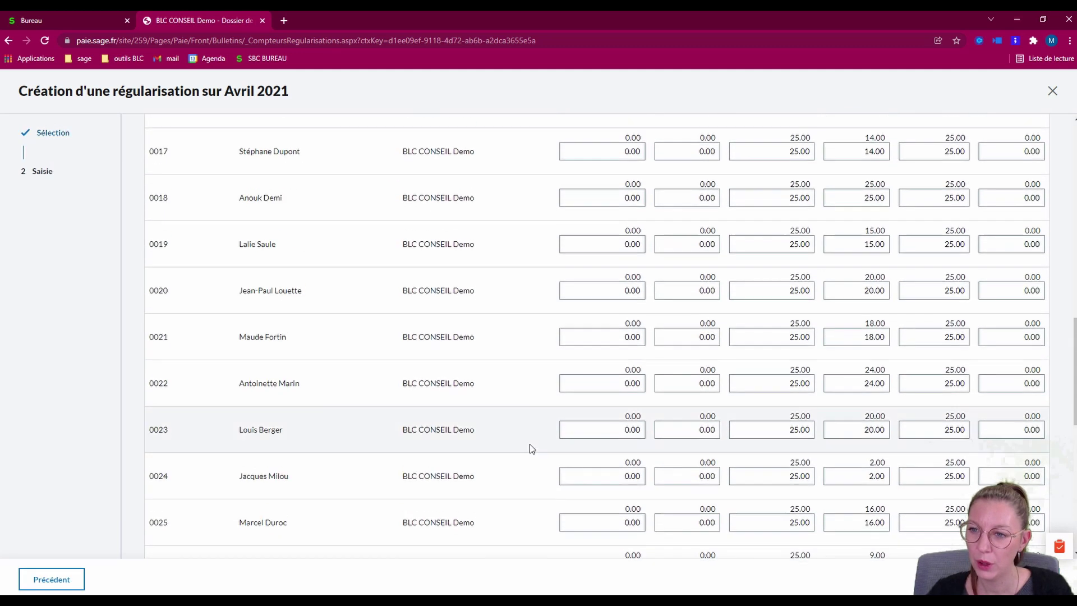
pyautogui.scroll(15, 530, 445)
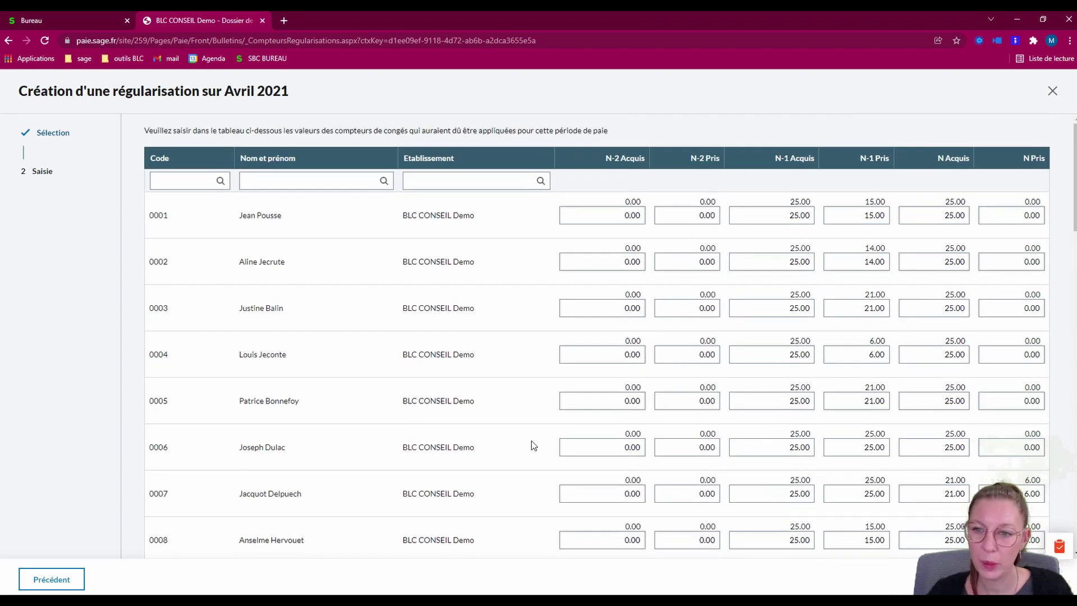
pyautogui.click(781, 216)
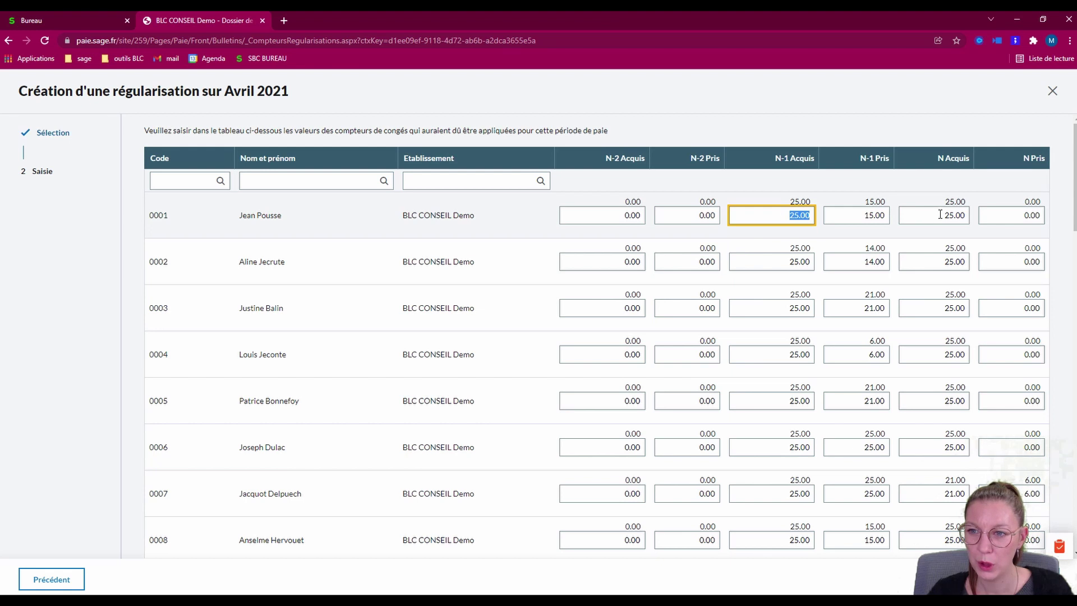
pyautogui.moveTo(943, 213); pyautogui.dragTo(956, 212)
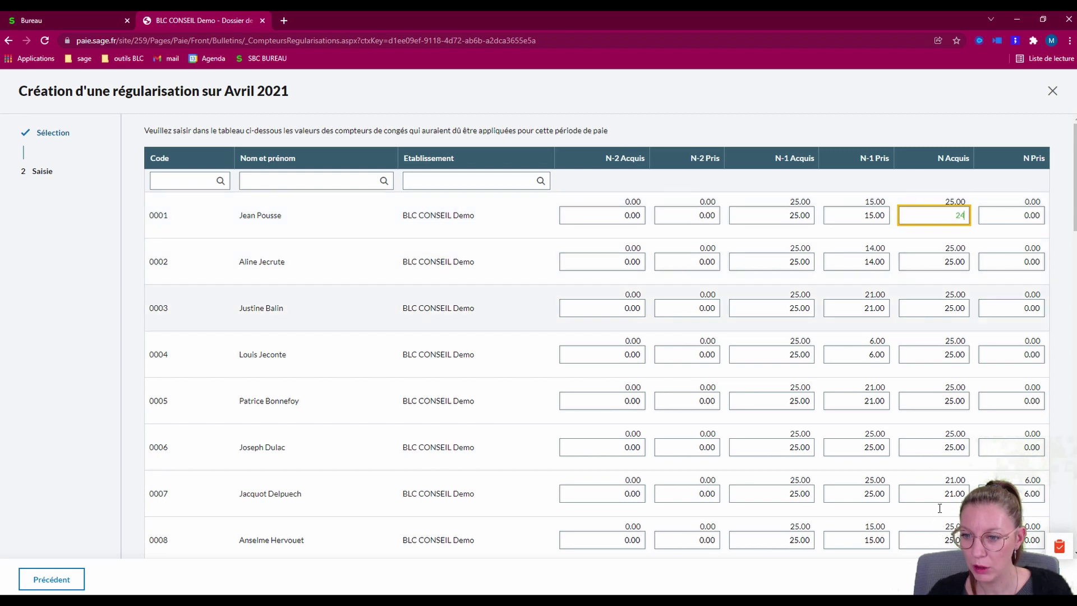
pyautogui.press('Return')
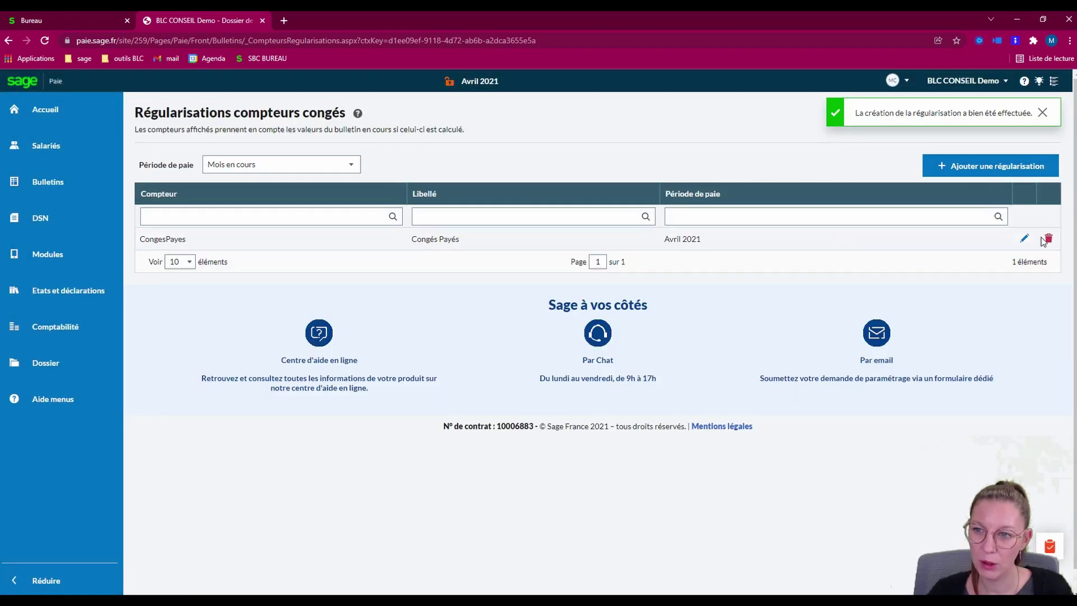
# Step: Open the April 2021 Congés Payés regularisation for editing
pyautogui.click(1027, 241)
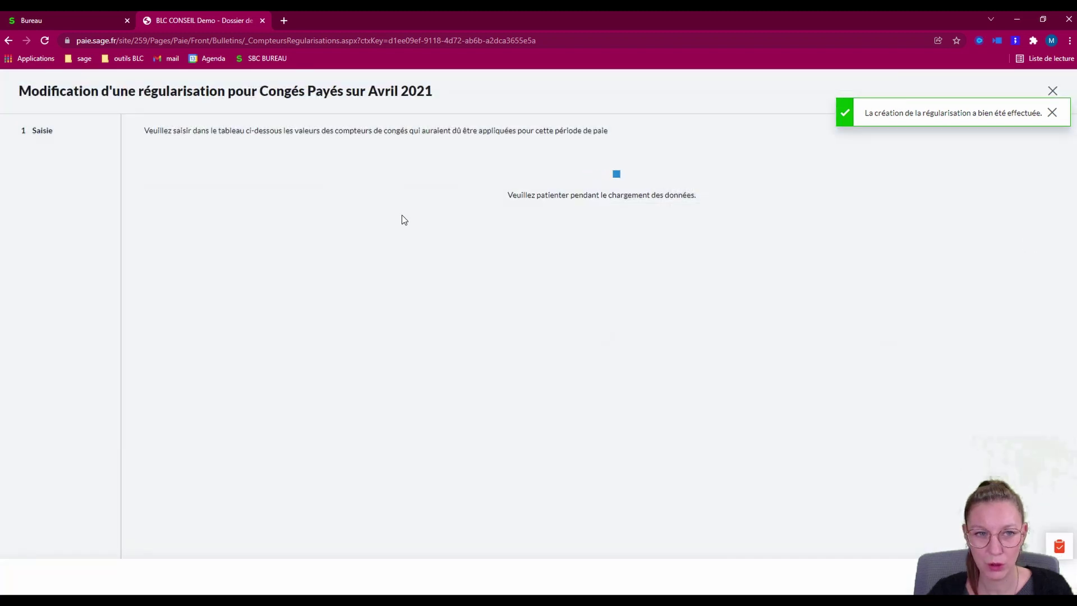